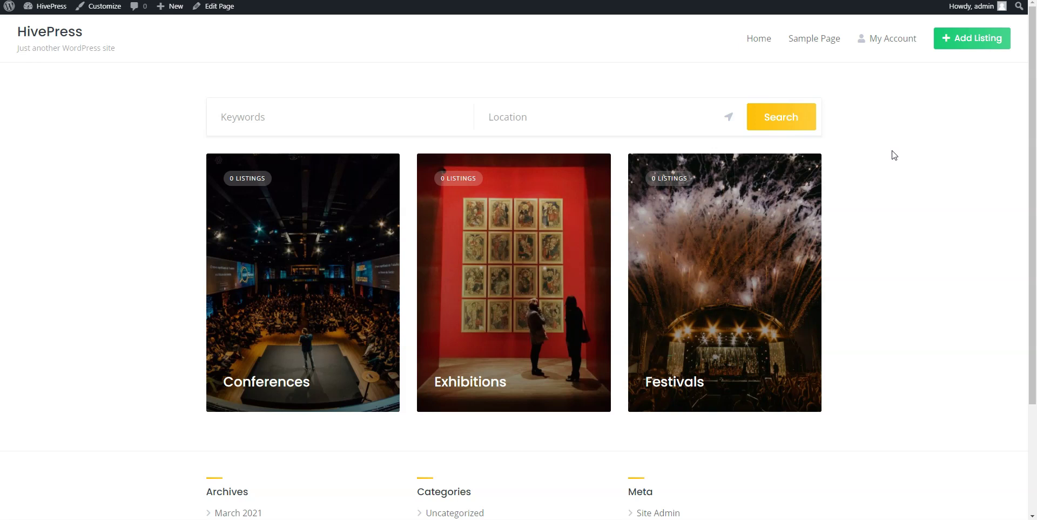
Step: From the admin dashboard, find the ListingHive theme among new themes, then install and activate it
click(372, 310)
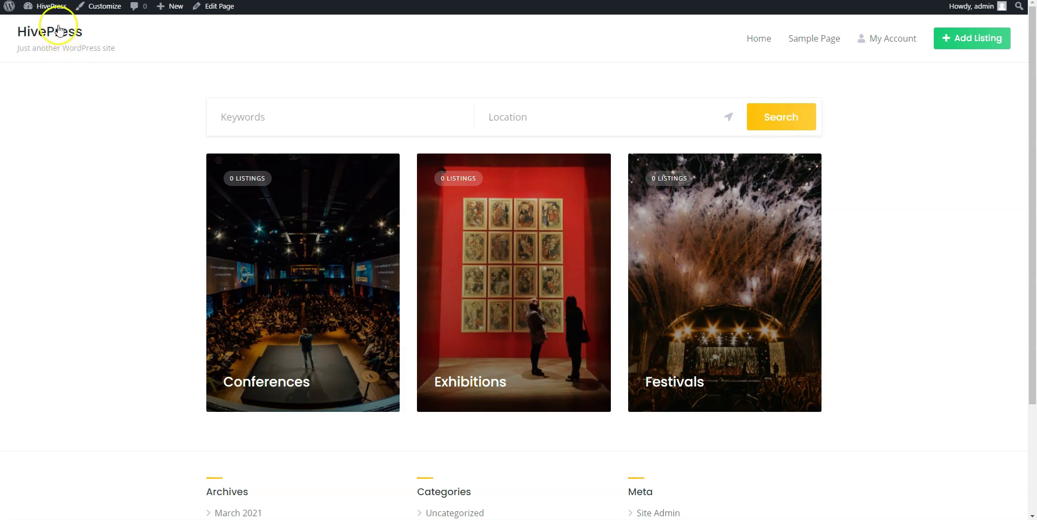
click(56, 8)
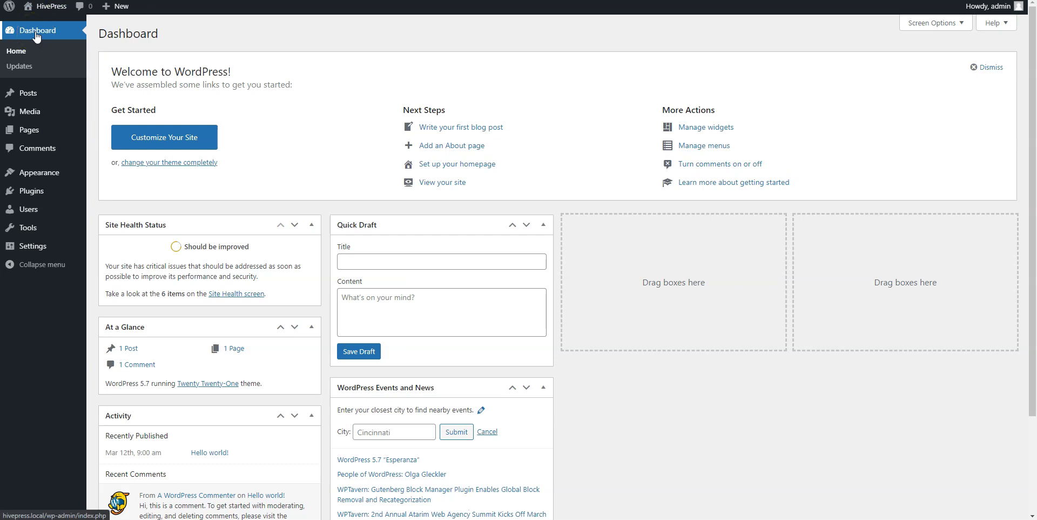
mouse_move(40, 171)
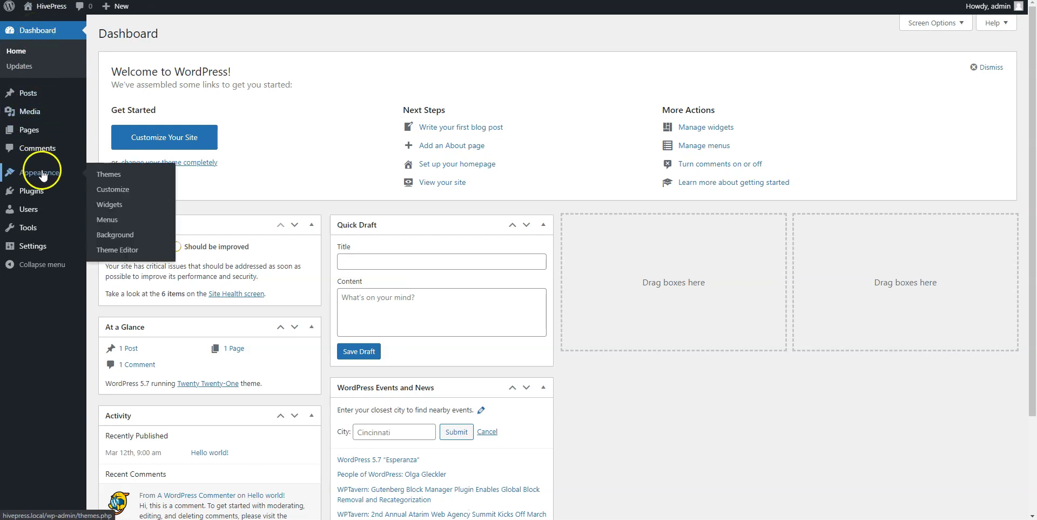
click(108, 175)
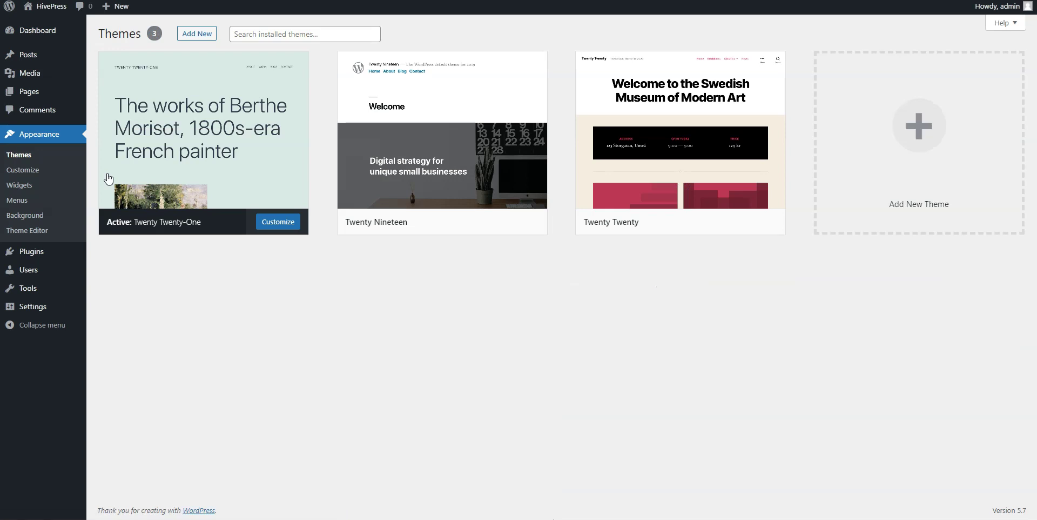
click(187, 34)
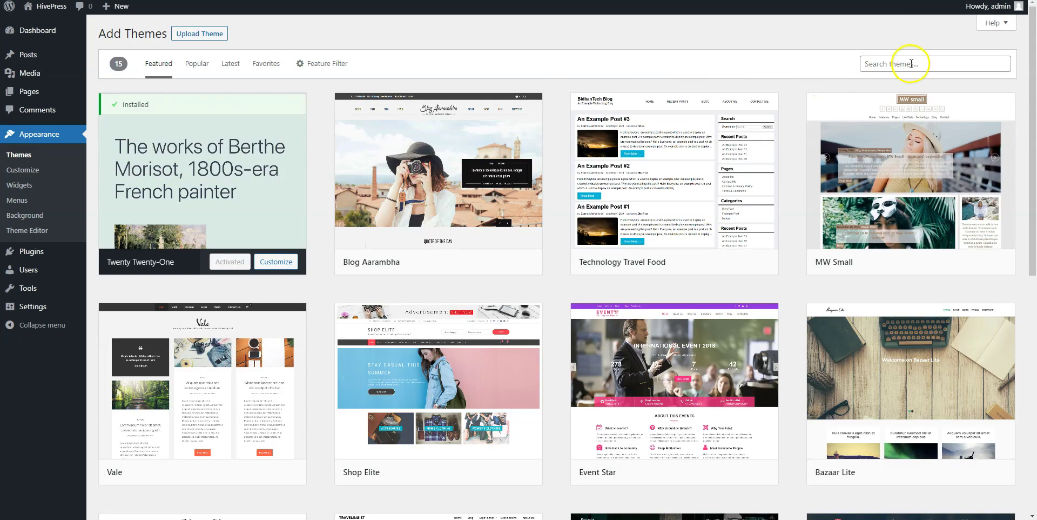
click(911, 64)
text(List)
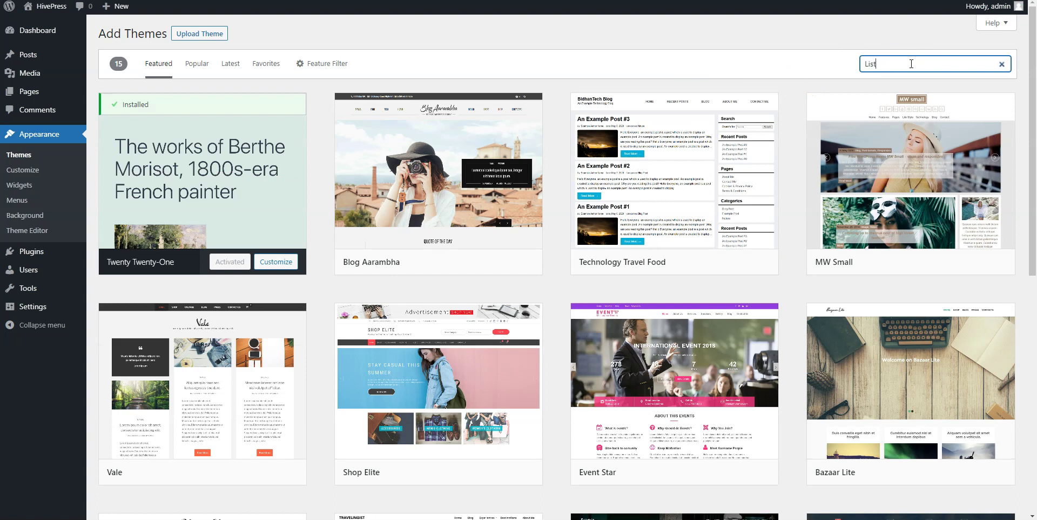
text(ingHive)
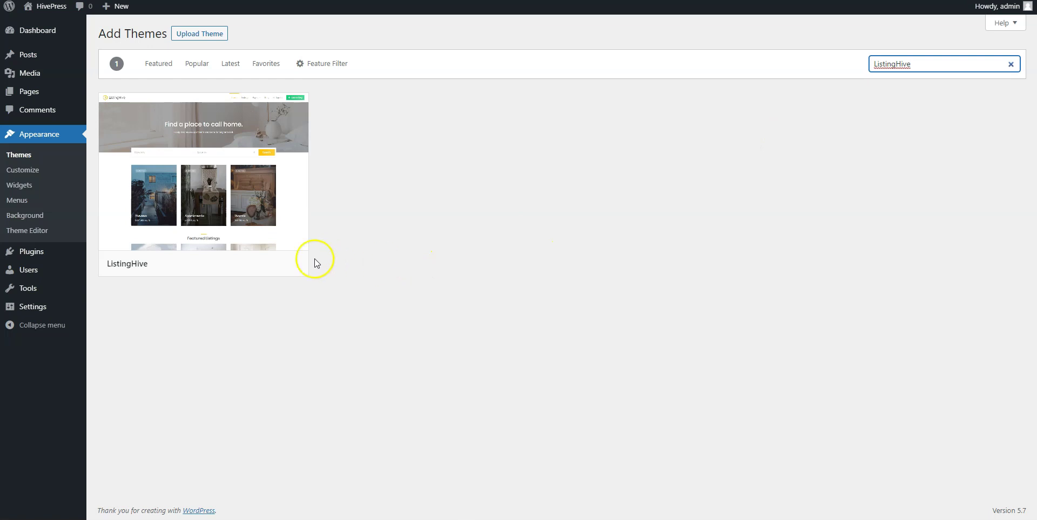
click(240, 265)
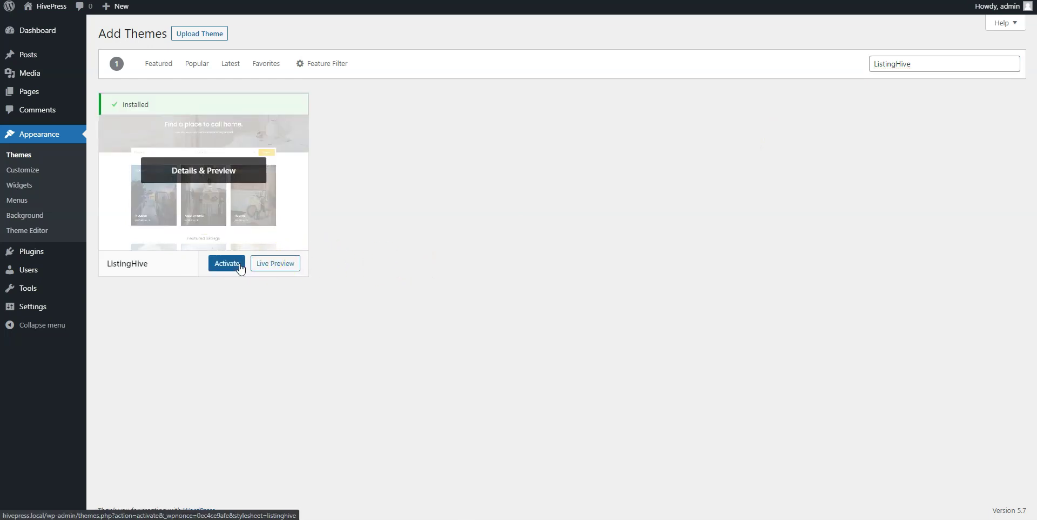
click(240, 267)
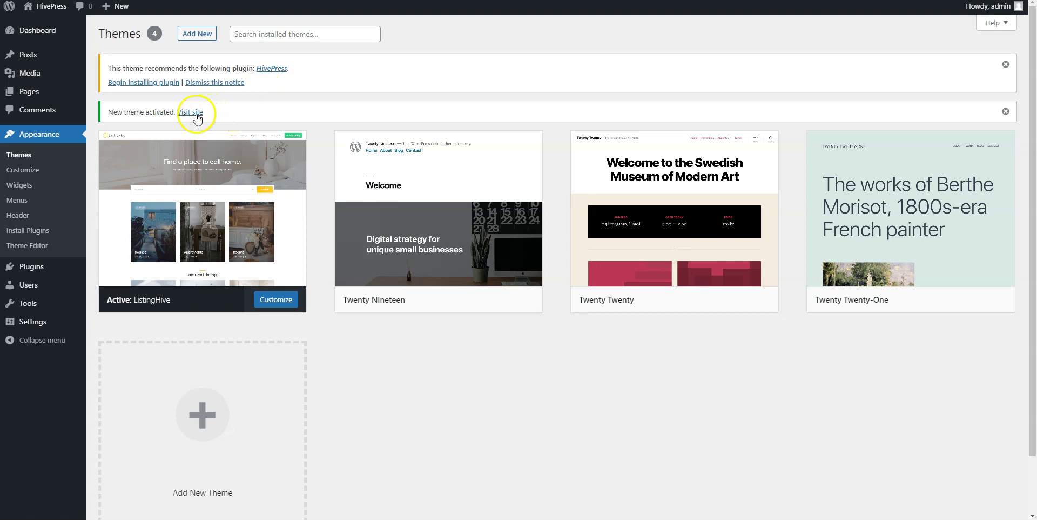
Step: Install and activate ListingHive's recommended HivePress plugin from the required-plugins installer
click(144, 82)
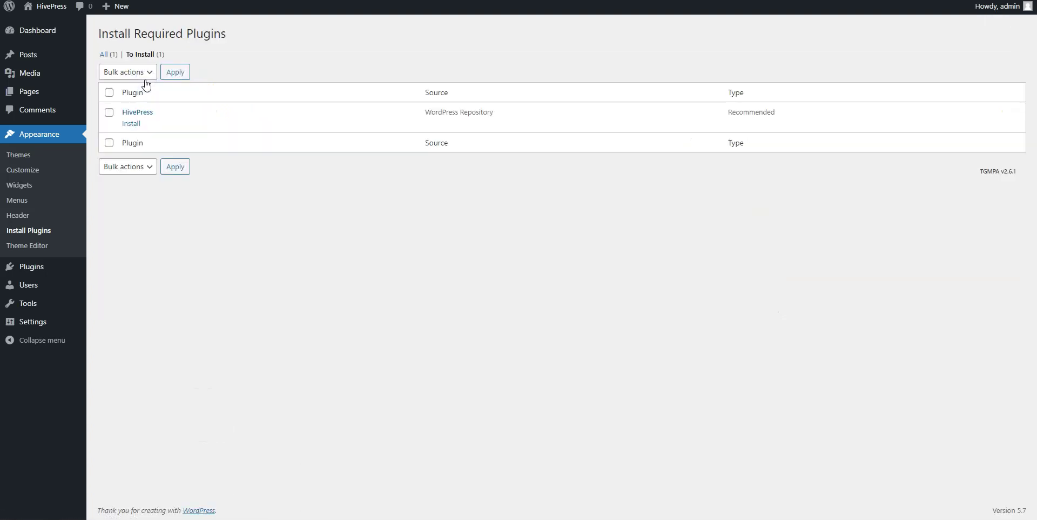
click(127, 125)
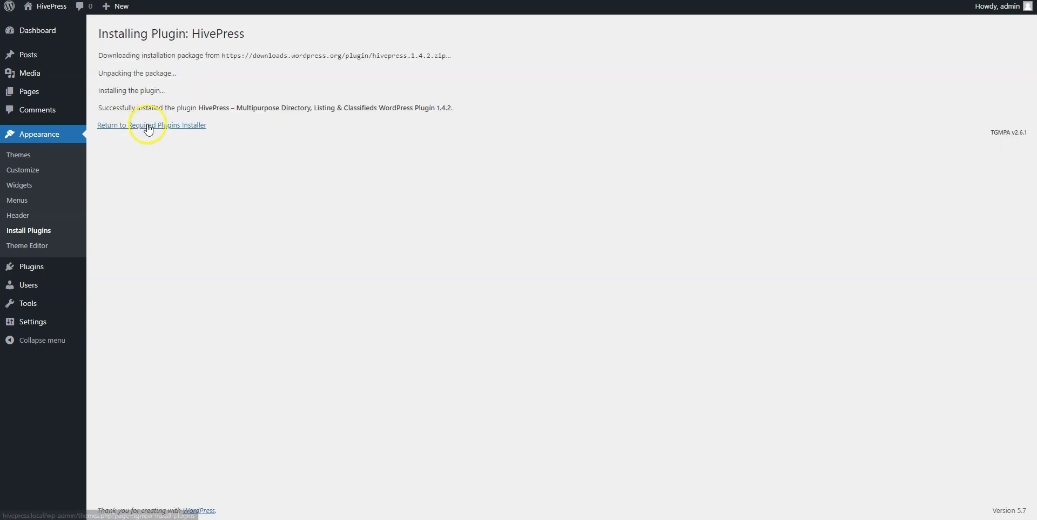
click(149, 130)
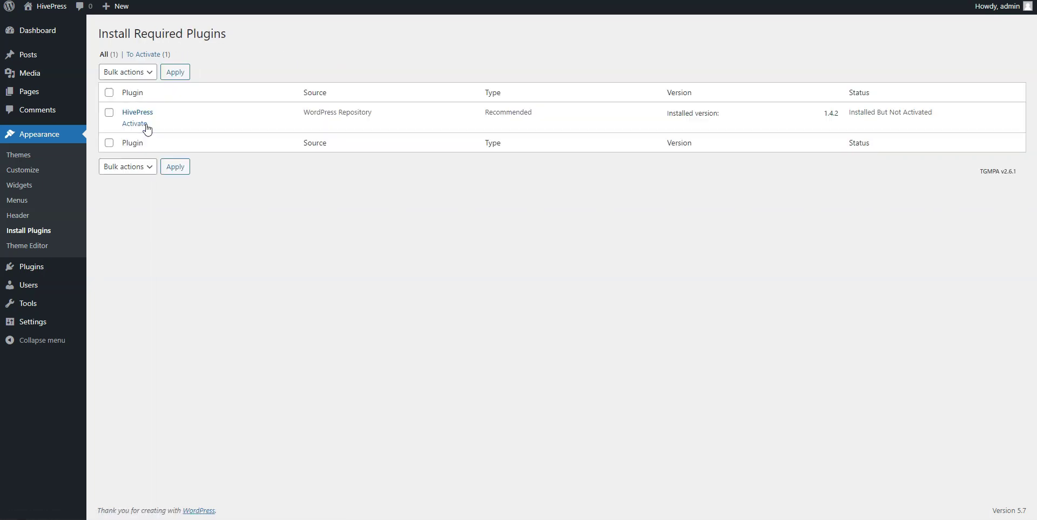
click(129, 126)
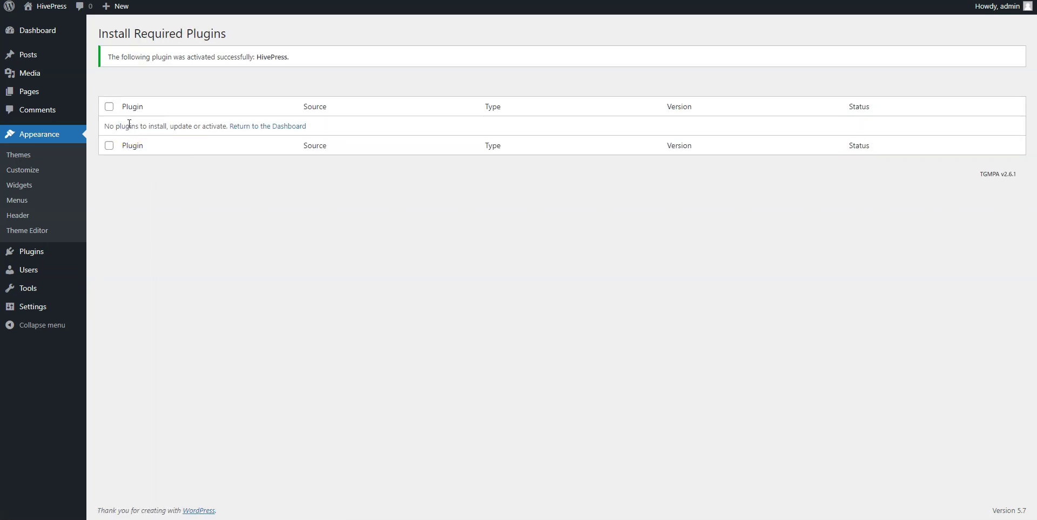
mouse_move(43, 40)
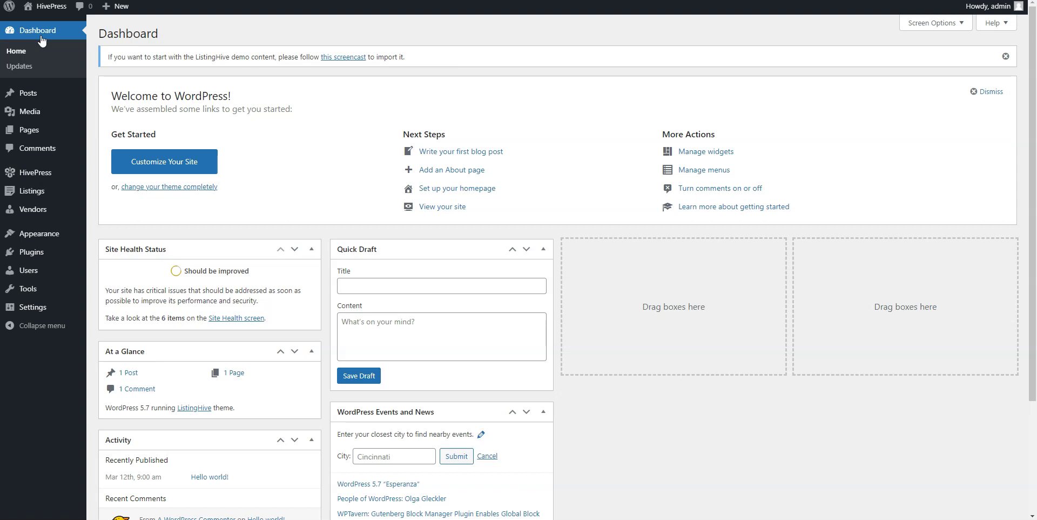
Step: Install and activate the free Geolocation extension from the HivePress Extensions catalogue
mouse_move(39, 167)
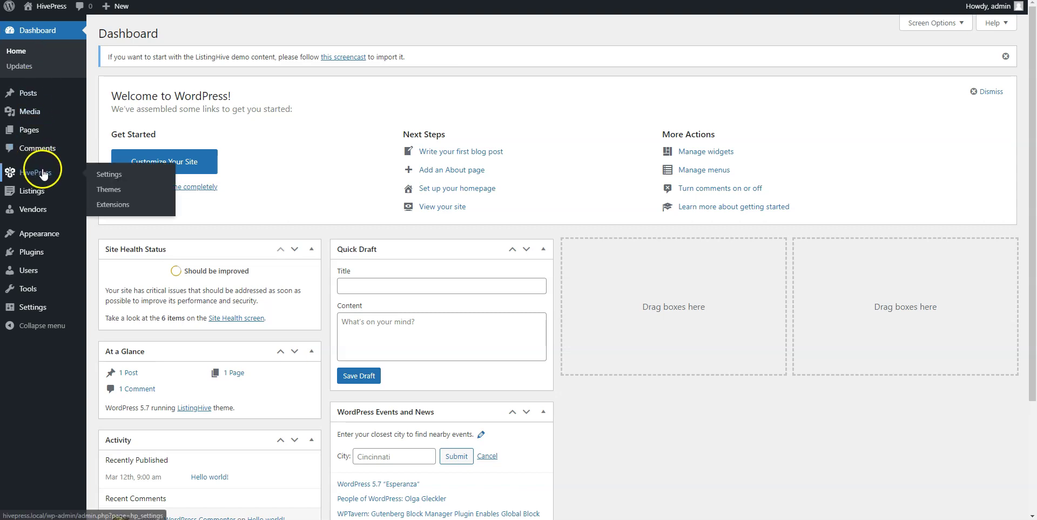
click(120, 206)
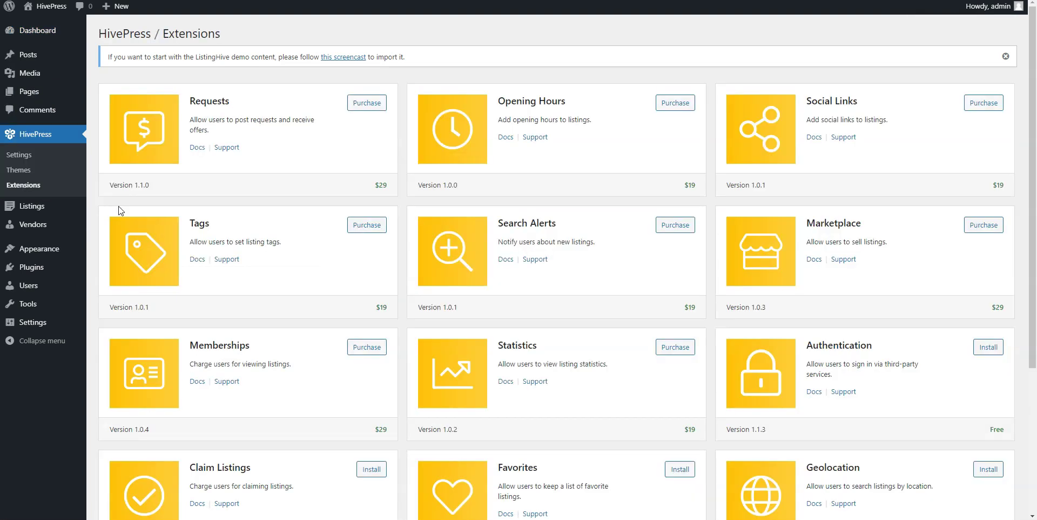
scroll(118, 206, down, 3)
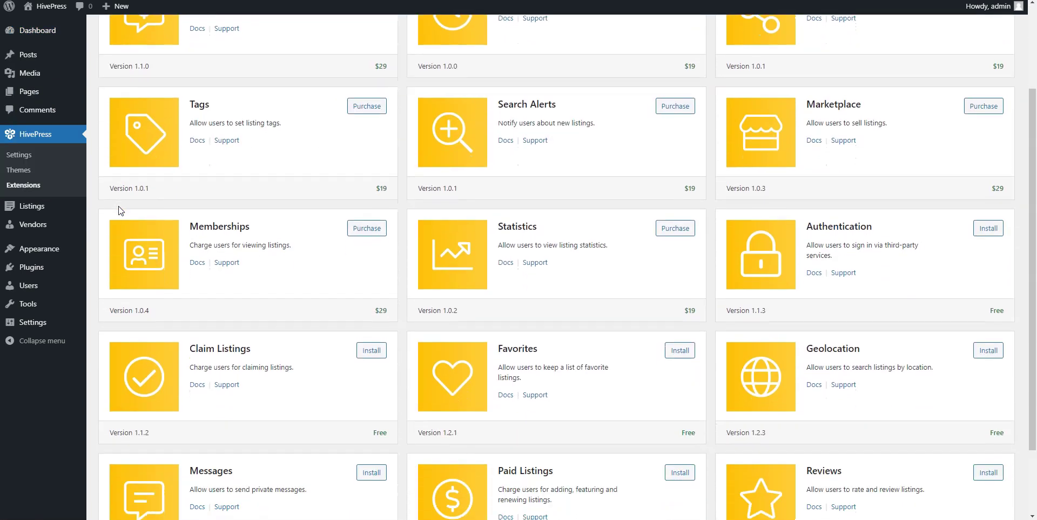
scroll(119, 206, down, 2)
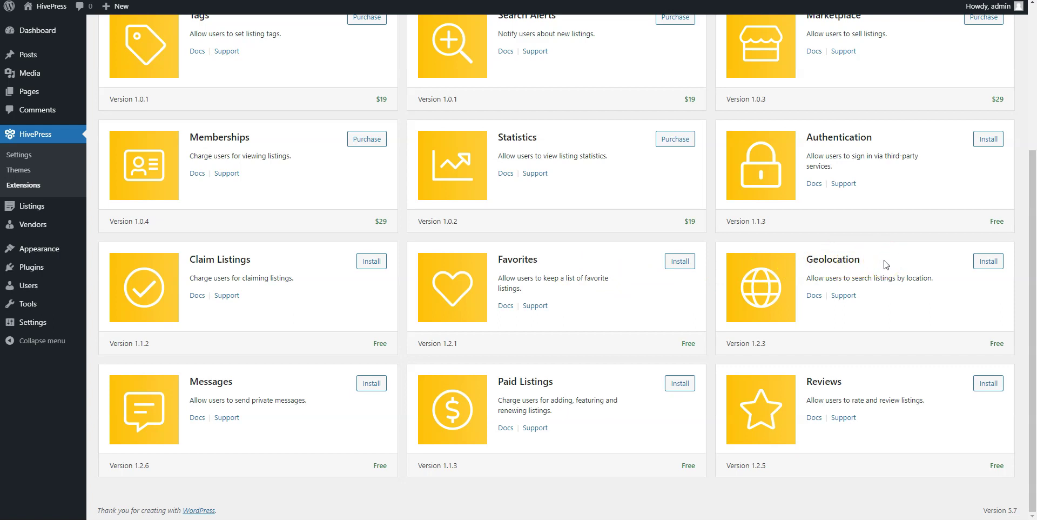
click(988, 262)
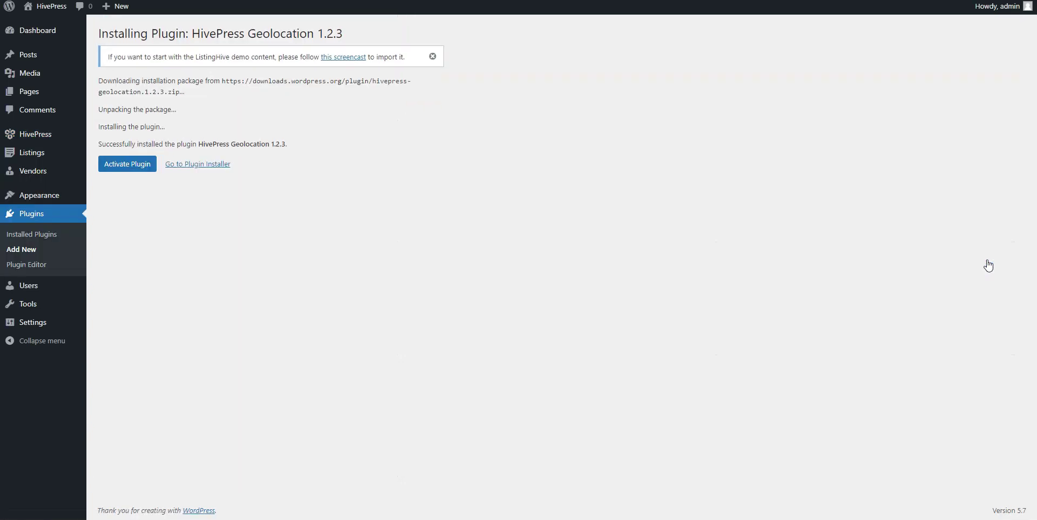
click(124, 167)
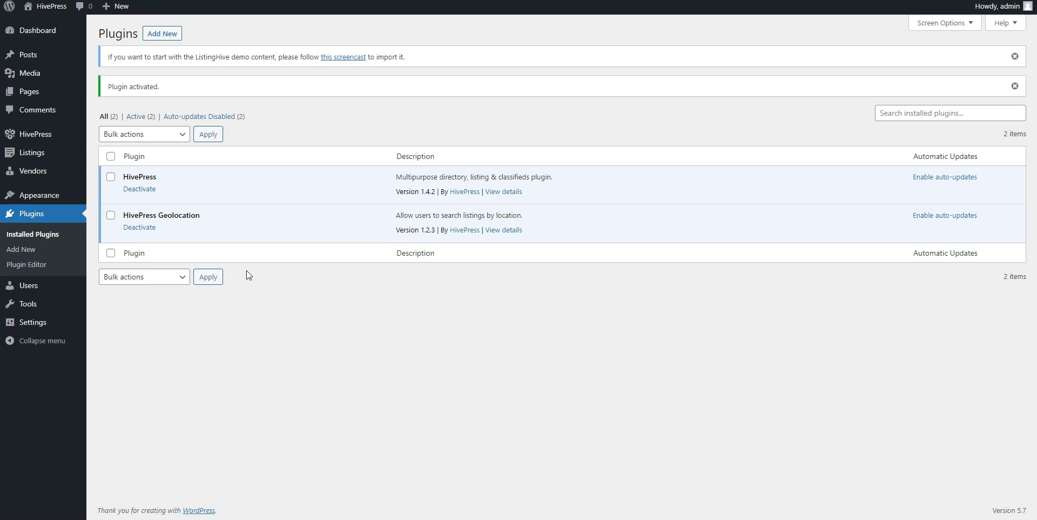
Step: Paste the Google Maps API key into HivePress's Integrations settings and save them
mouse_move(32, 135)
click(112, 137)
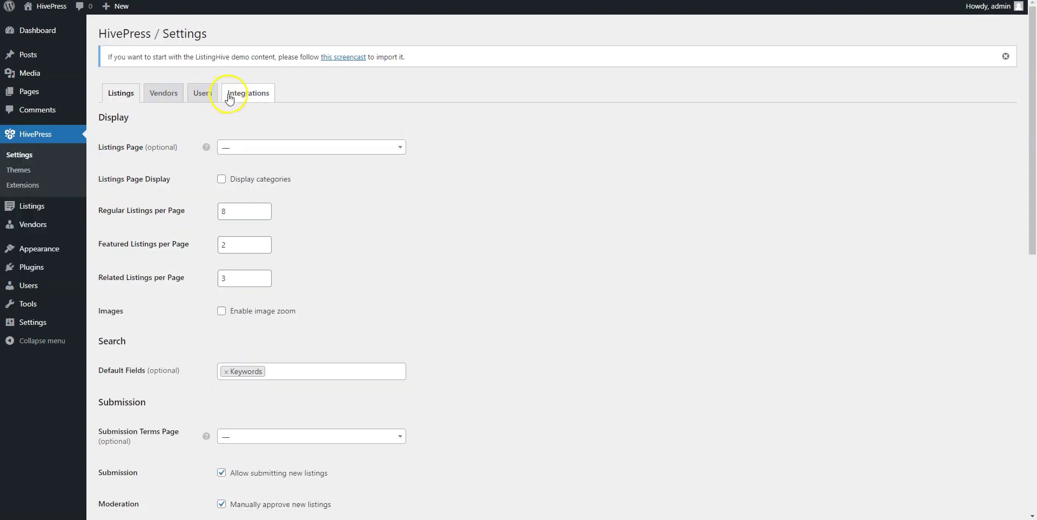
click(229, 96)
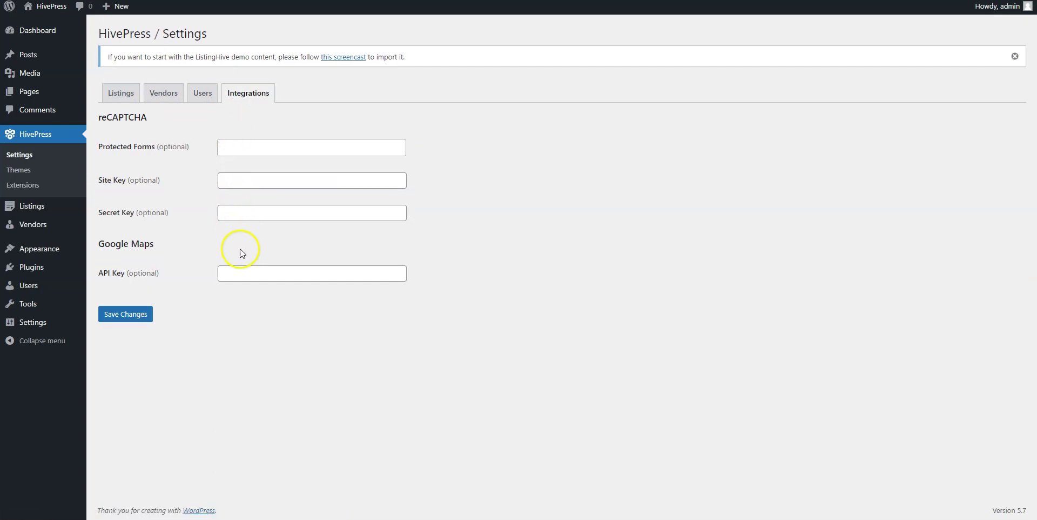
click(245, 275)
key(ctrl+v)
click(129, 316)
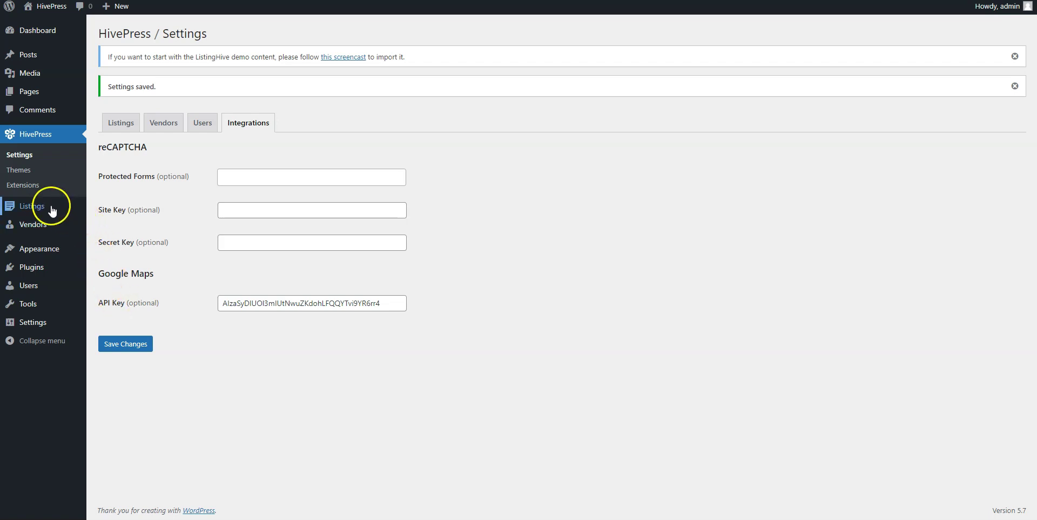
Step: Add a listing category named Festivals with the uploaded Festivals.jpg as its image
mouse_move(50, 204)
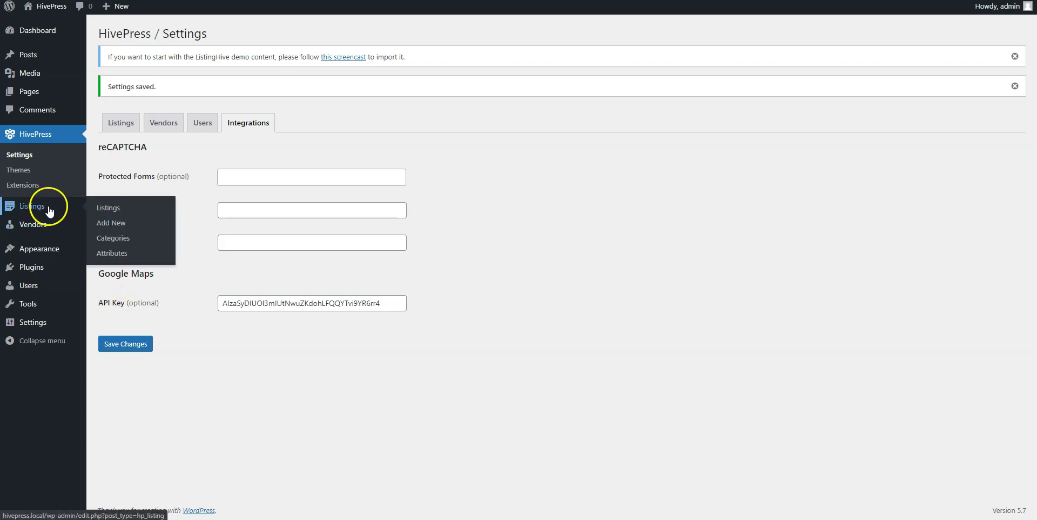
click(113, 240)
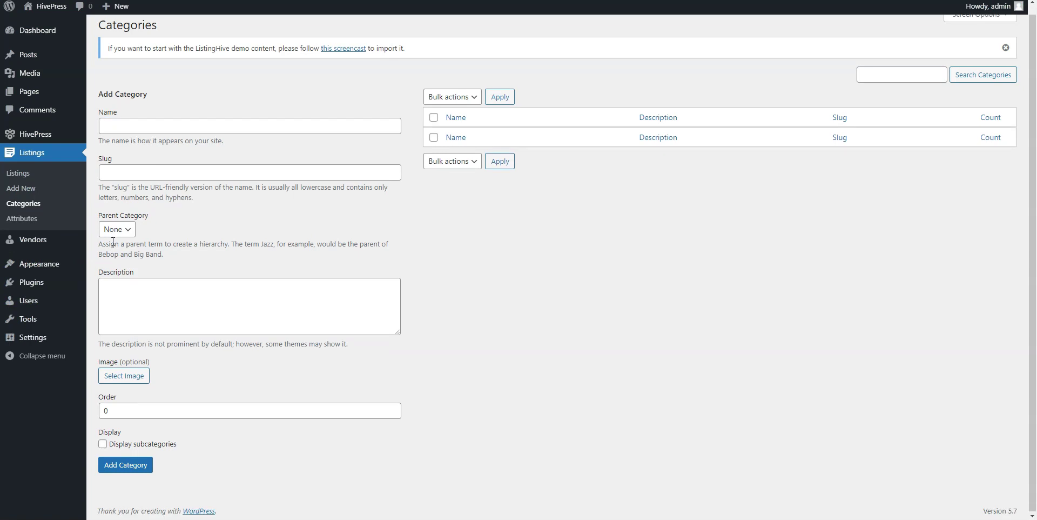
click(136, 128)
text(Fes)
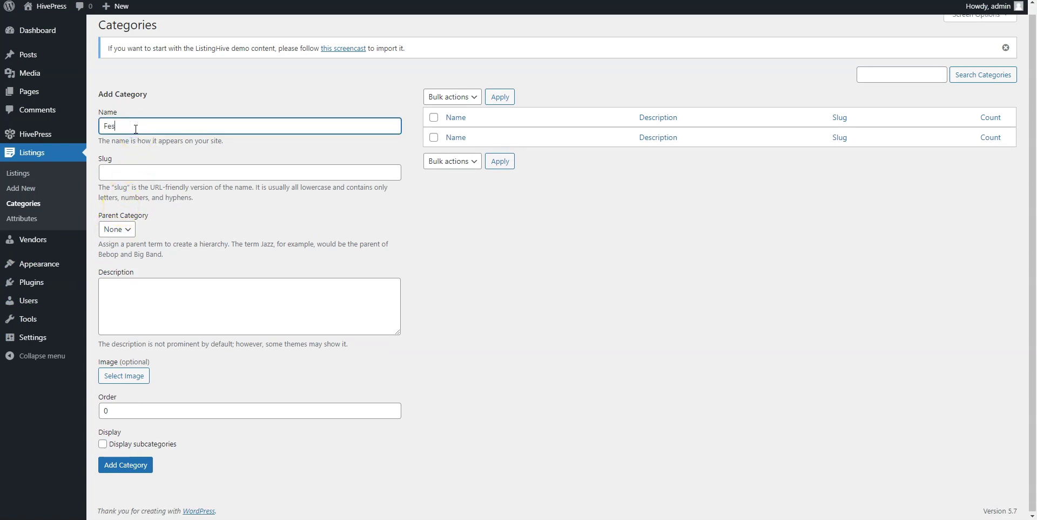
text(tivals)
click(126, 378)
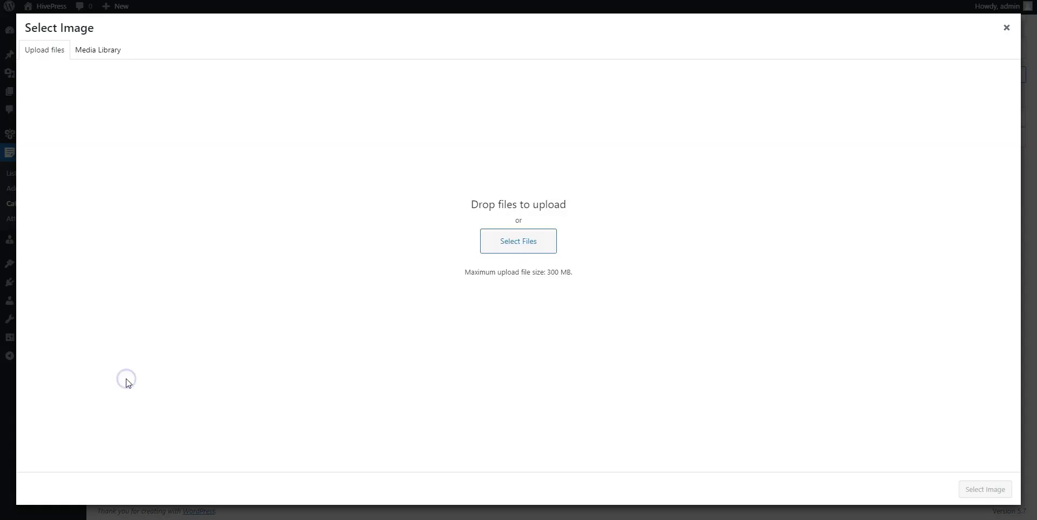
click(510, 252)
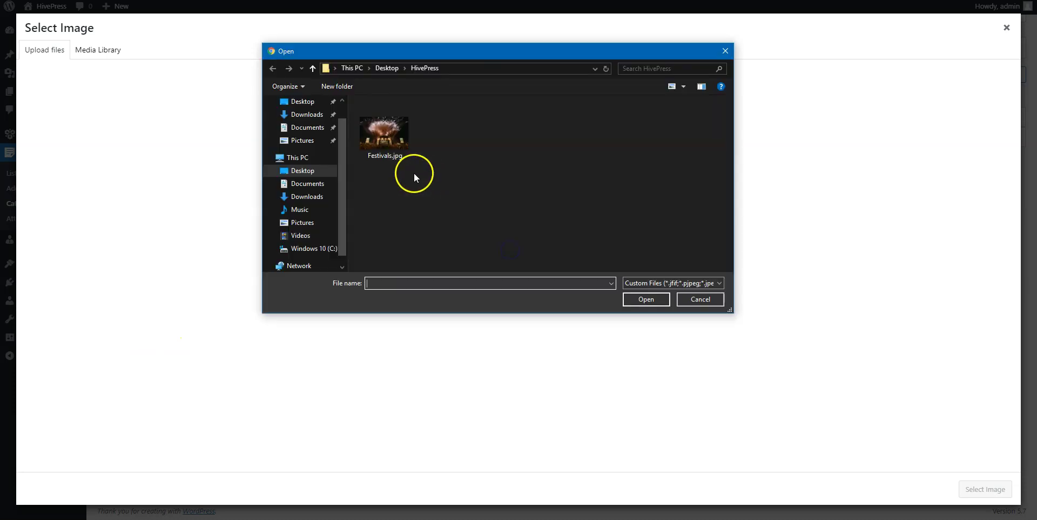
click(372, 147)
click(636, 295)
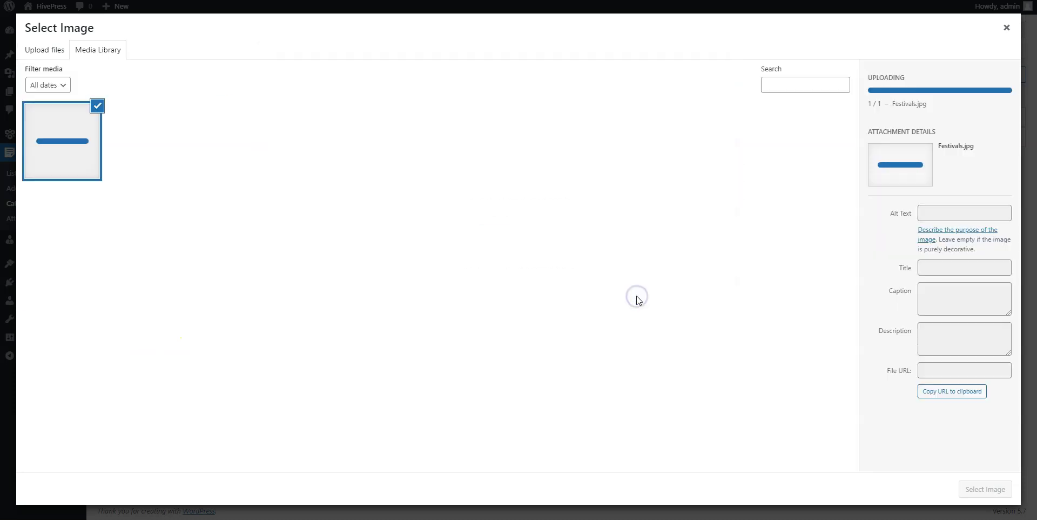
click(967, 490)
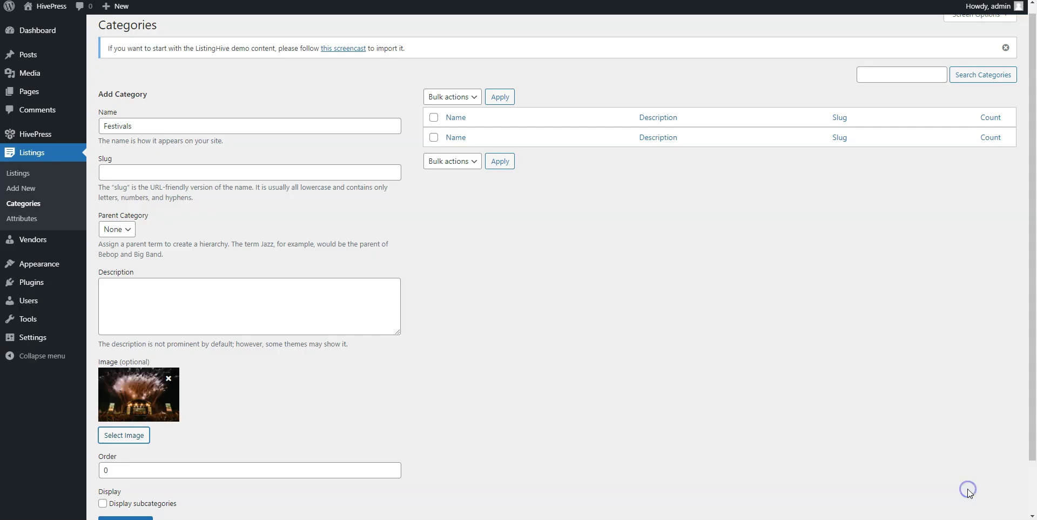
scroll(585, 453, down, 2)
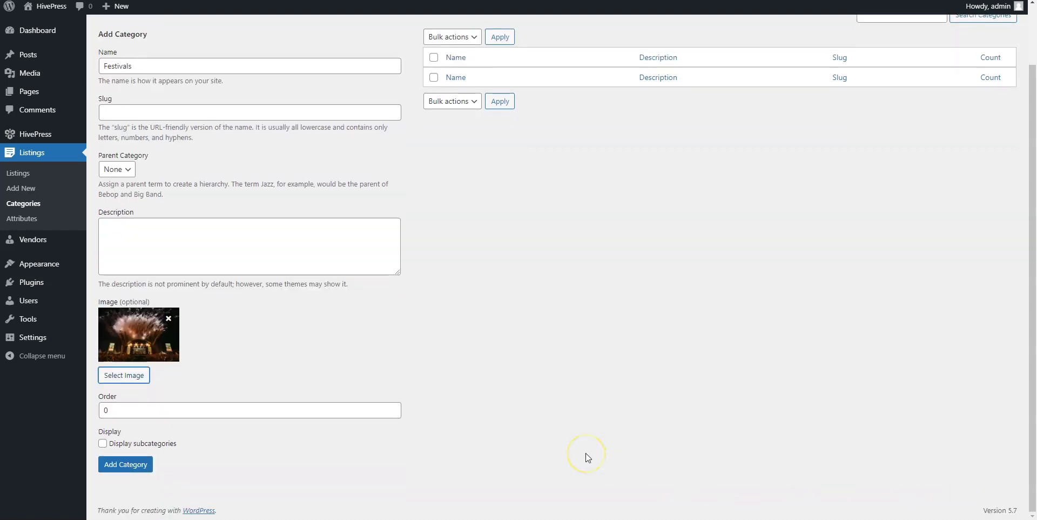
click(132, 468)
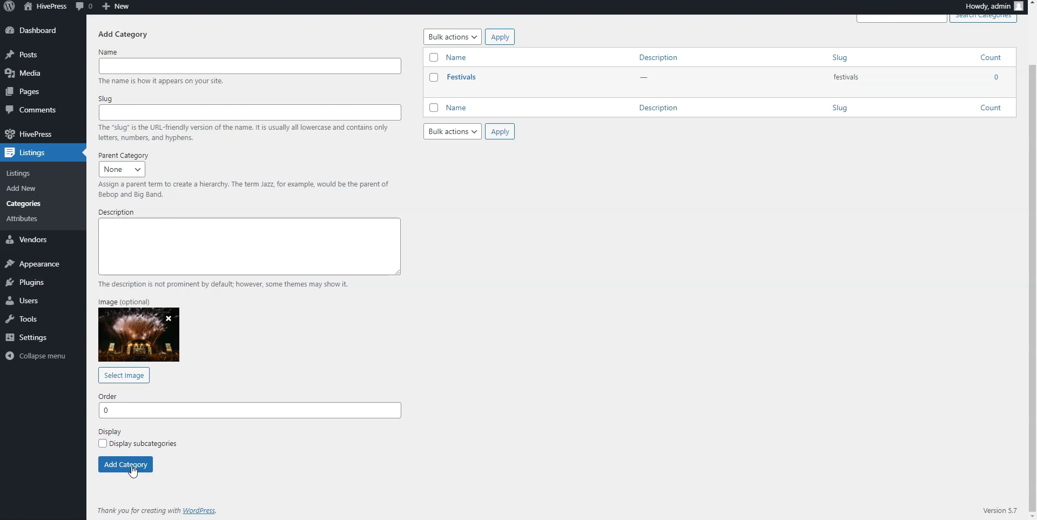
click(124, 378)
Step: Start a new listing attribute titled Date with the Date field type
click(39, 217)
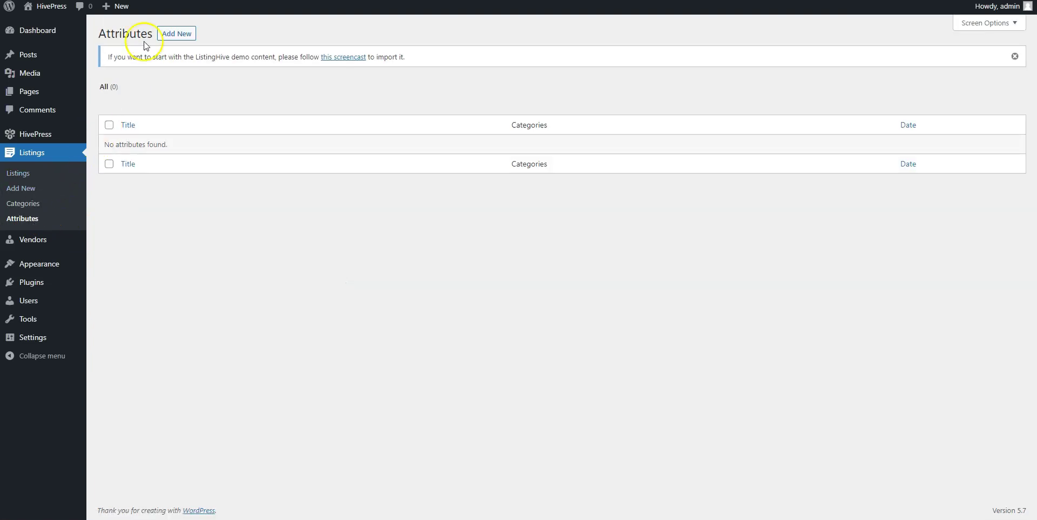
click(165, 37)
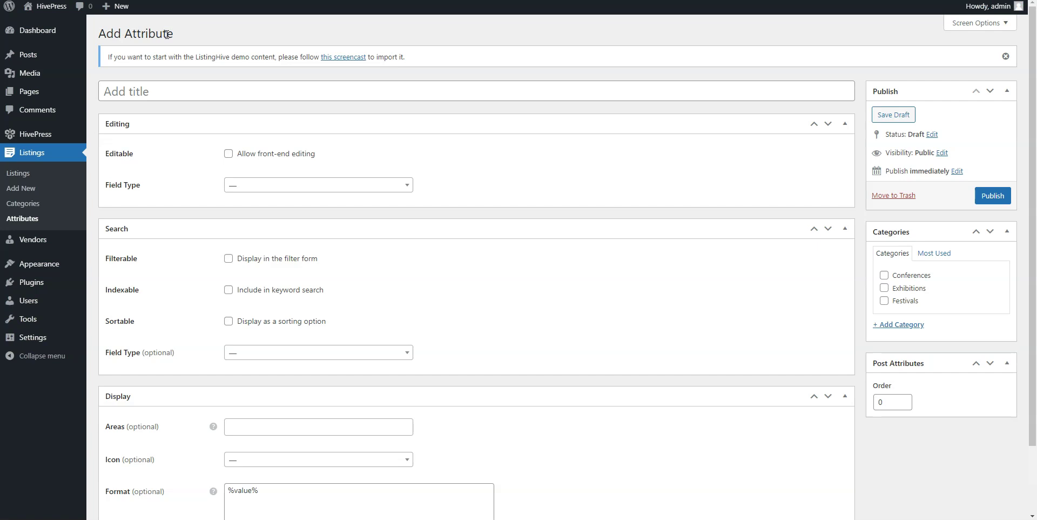
click(200, 89)
text(D)
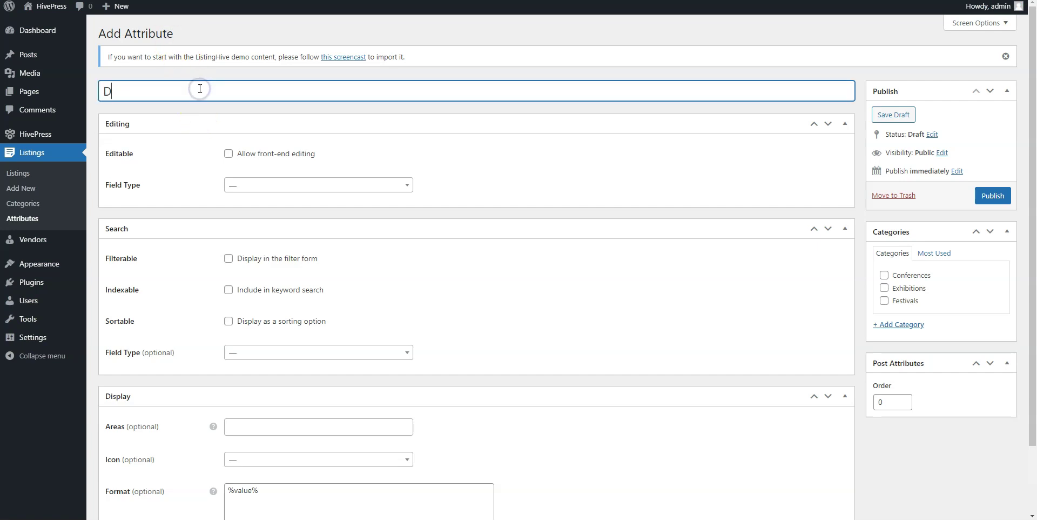
text(ate)
click(242, 186)
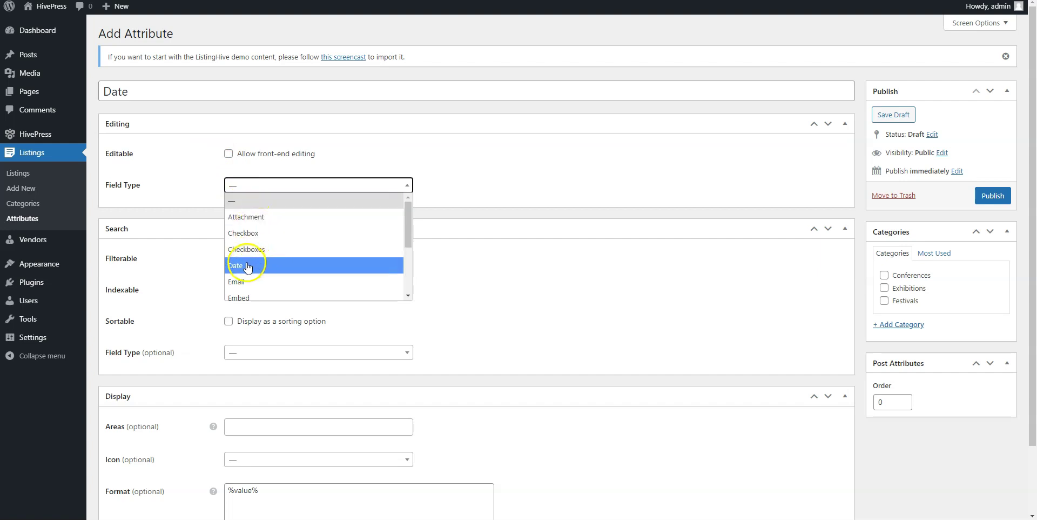
click(246, 266)
Step: Make the attribute front-end editable, filterable and sortable, searched as a Date Range
click(229, 154)
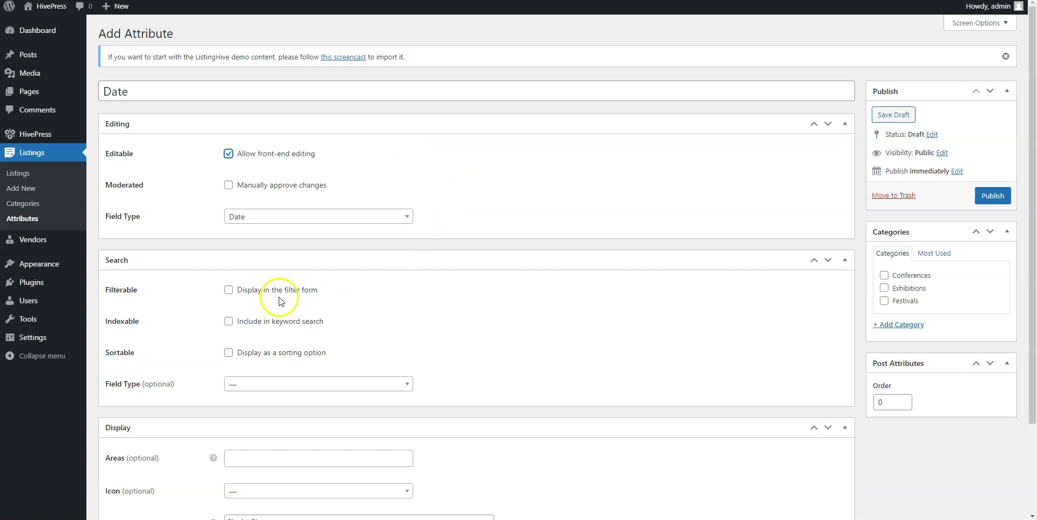
click(228, 289)
click(229, 353)
click(236, 385)
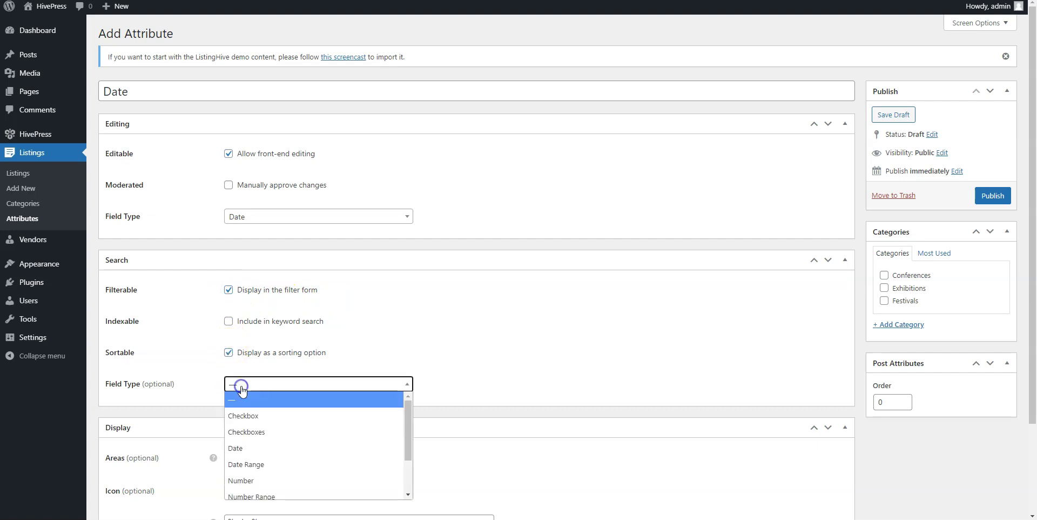
click(259, 466)
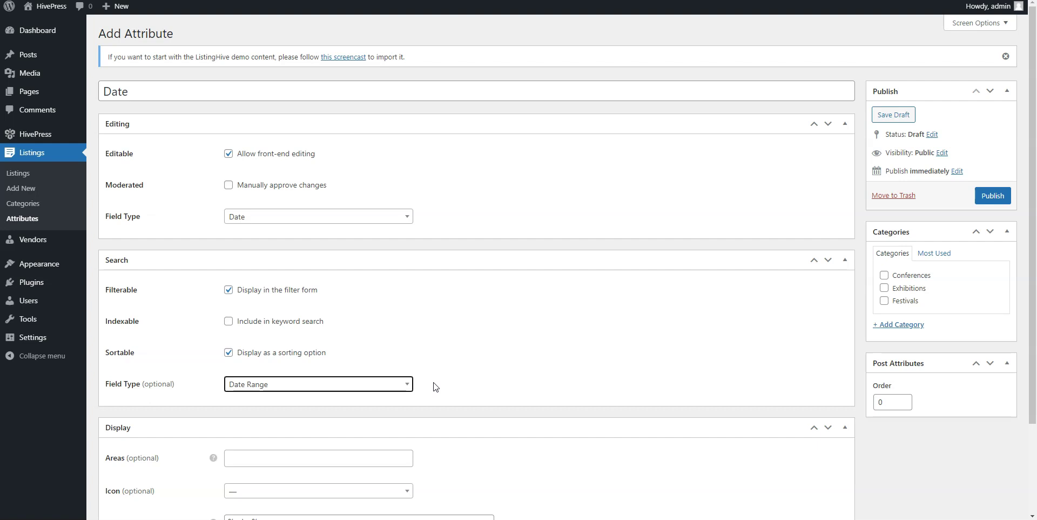
Step: Display the Date attribute in the Block (primary) and Page (primary) areas and publish it
scroll(434, 386, down, 2)
click(322, 362)
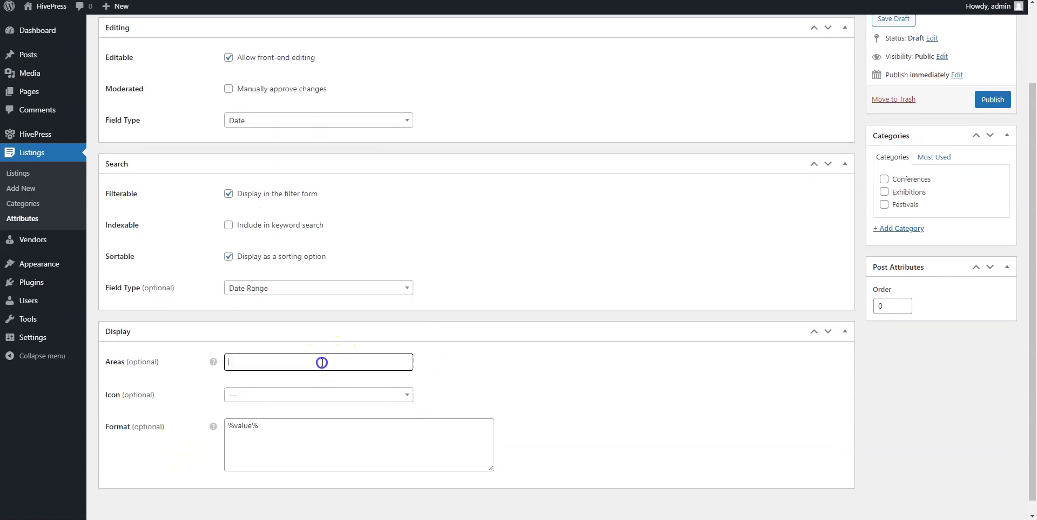
click(273, 379)
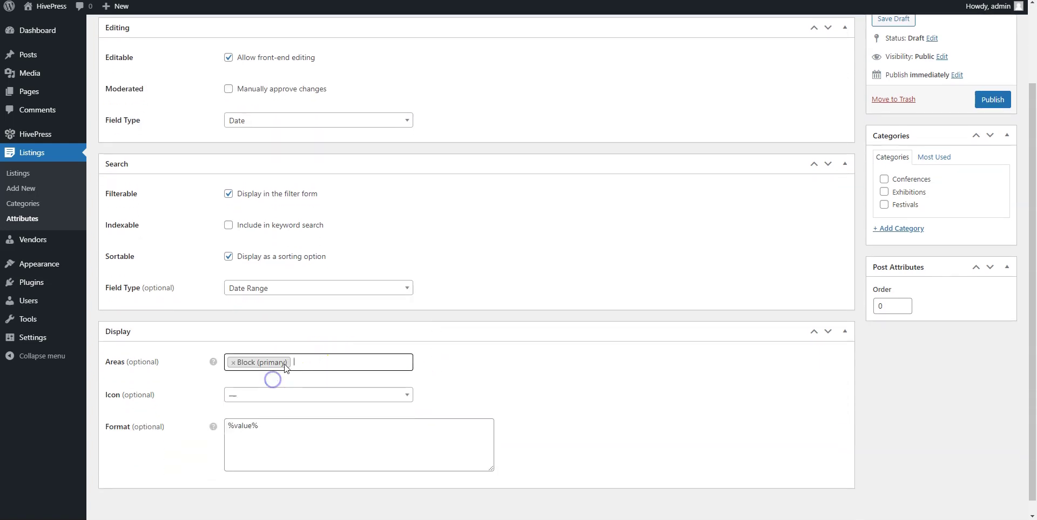
click(315, 360)
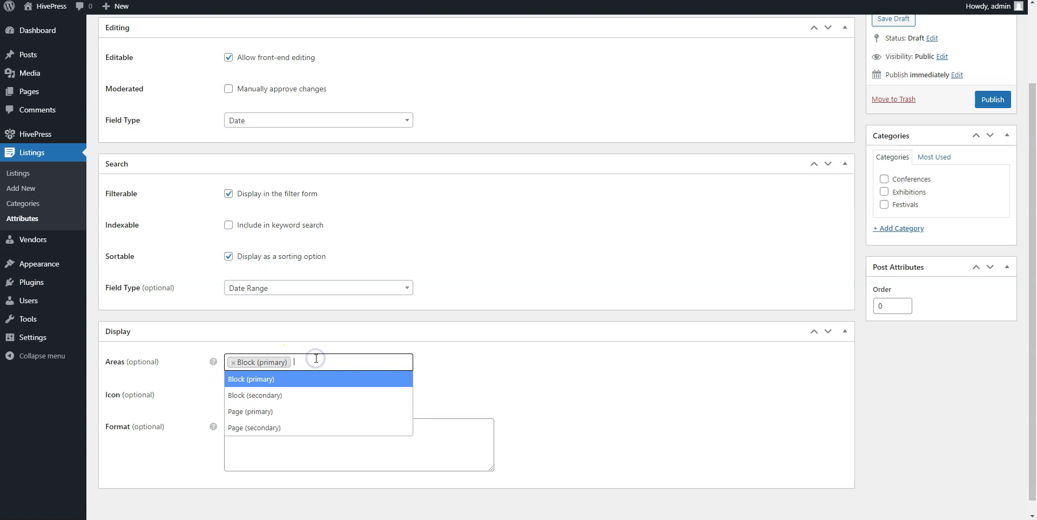
click(292, 413)
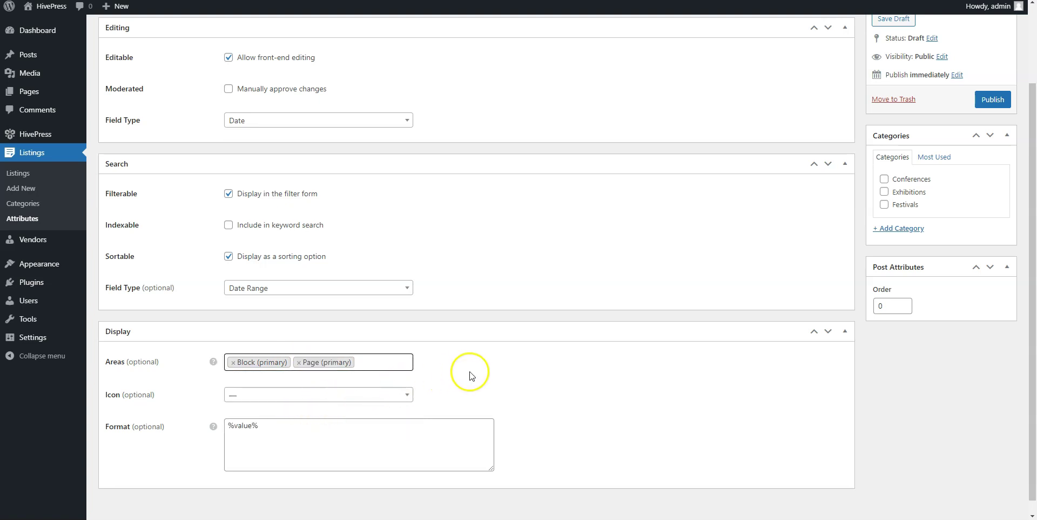
scroll(477, 376, down, 1)
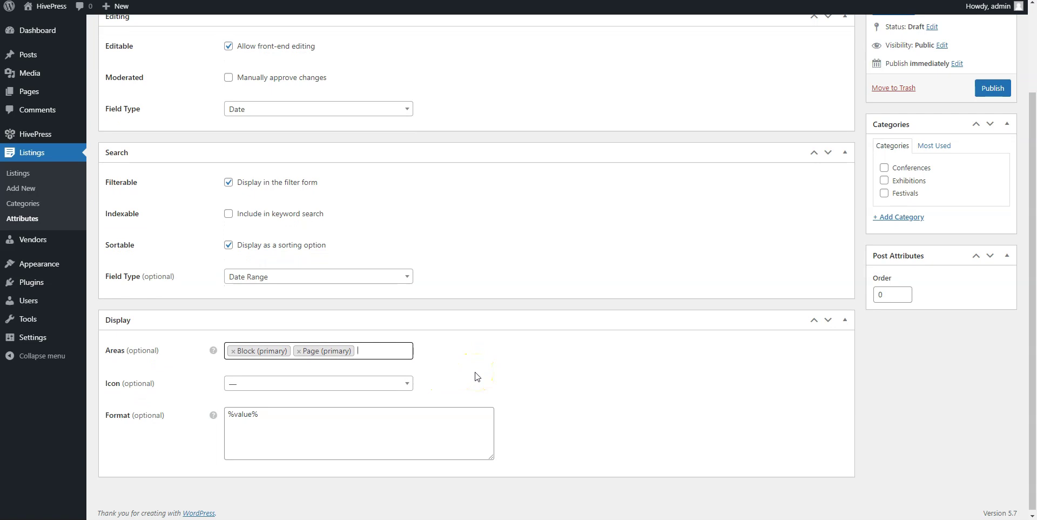
click(557, 355)
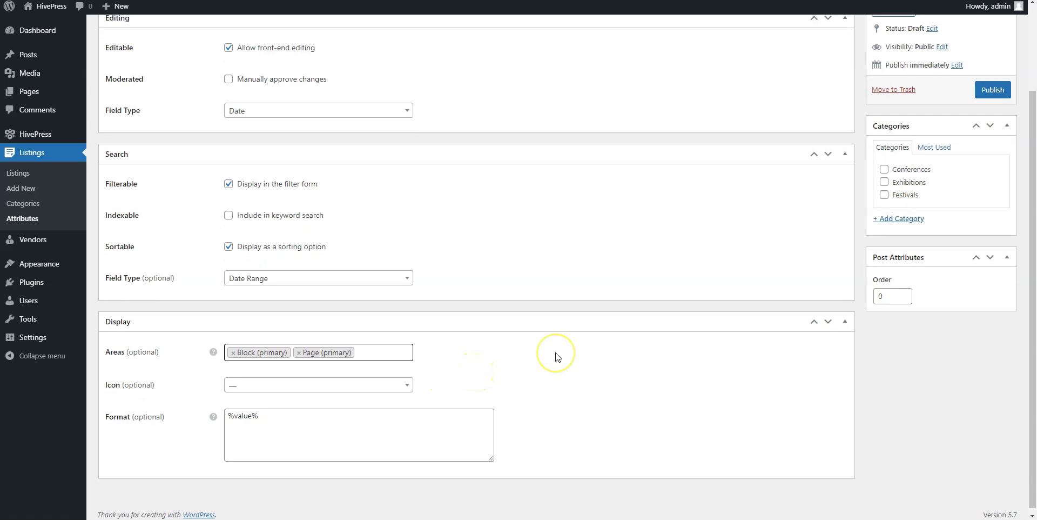
scroll(555, 290, up, 3)
click(993, 196)
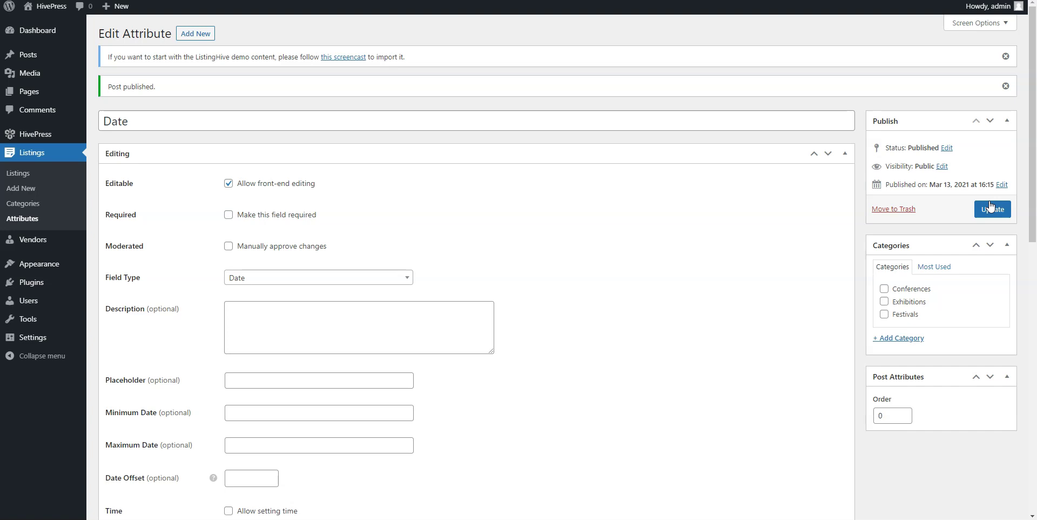
click(990, 206)
Step: On the public site, start a new listing in the Festivals category
click(29, 10)
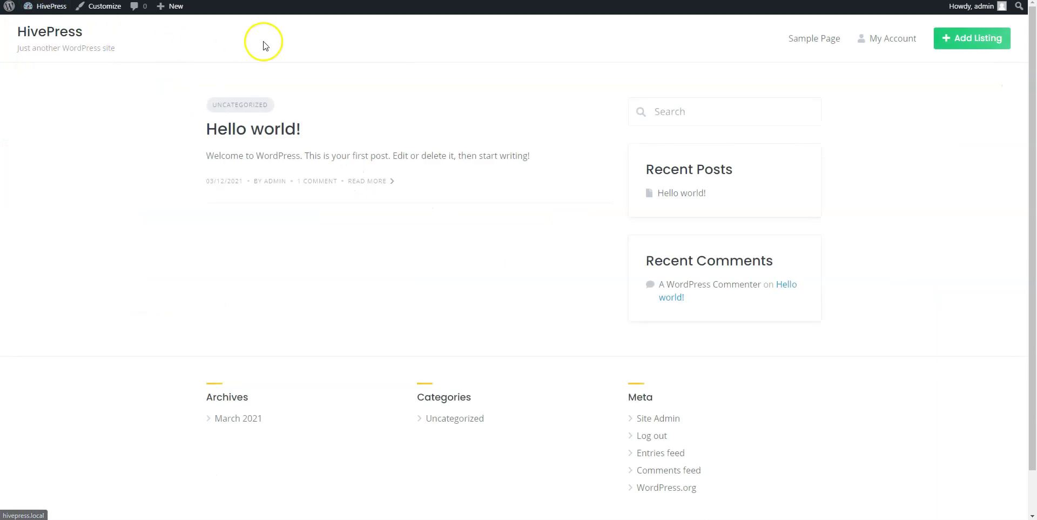
click(962, 43)
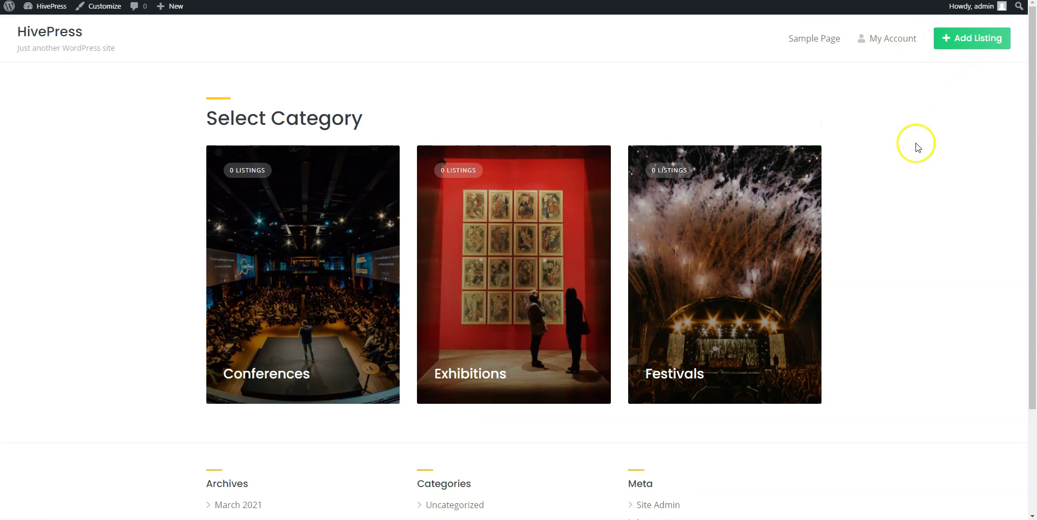
click(775, 254)
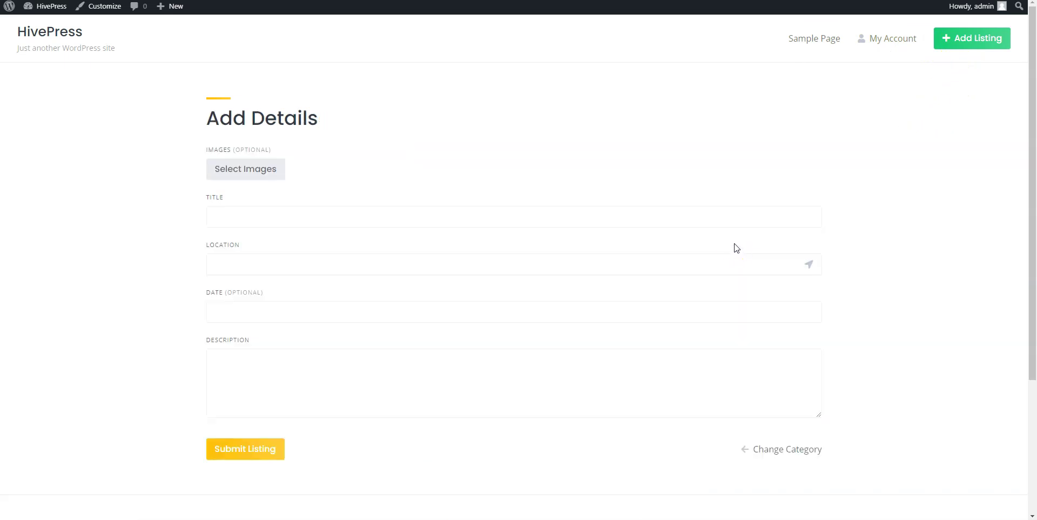
Step: Title the listing Tomorrowland and upload Tomorrowland.jpg as its photo
click(726, 220)
text(Tomorrowland)
click(271, 172)
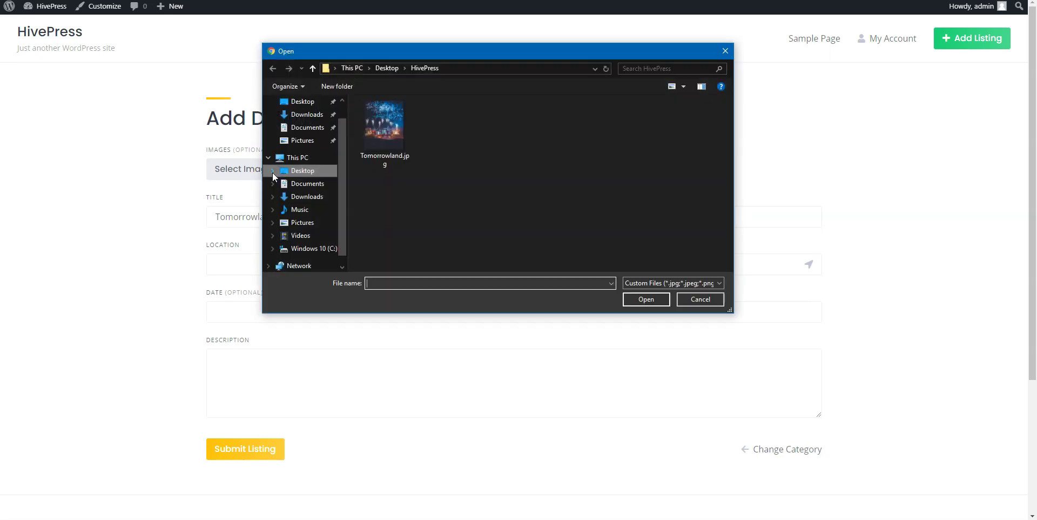
click(395, 134)
click(638, 300)
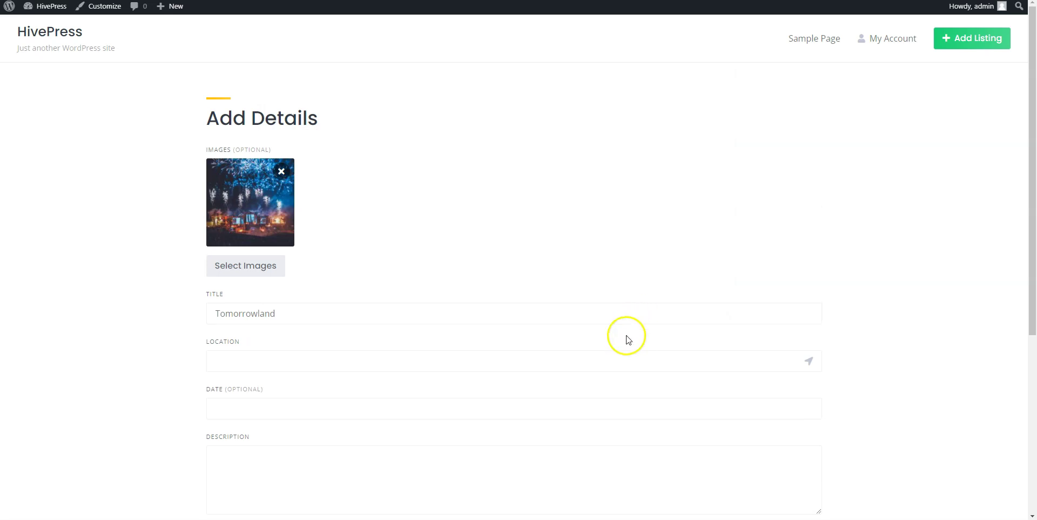
Step: Set the event location to Boom, Antwerp, Belgium and the date to 16 July 2021
click(610, 360)
text(Boom, An)
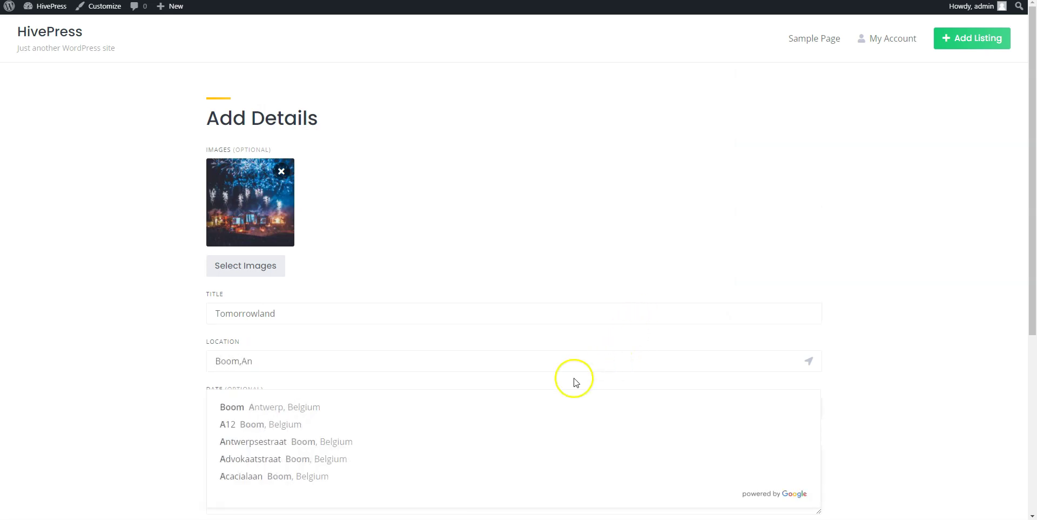
click(313, 407)
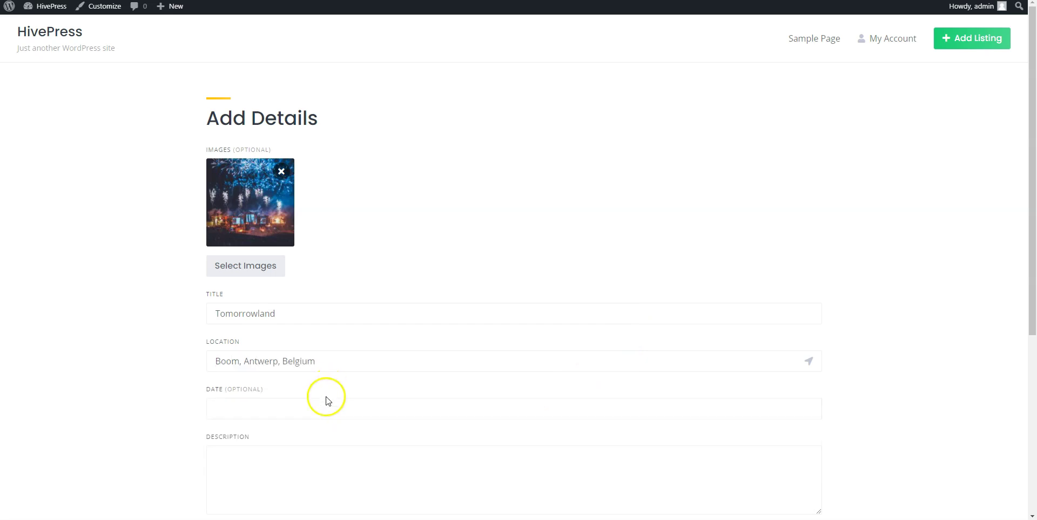
click(317, 409)
click(363, 265)
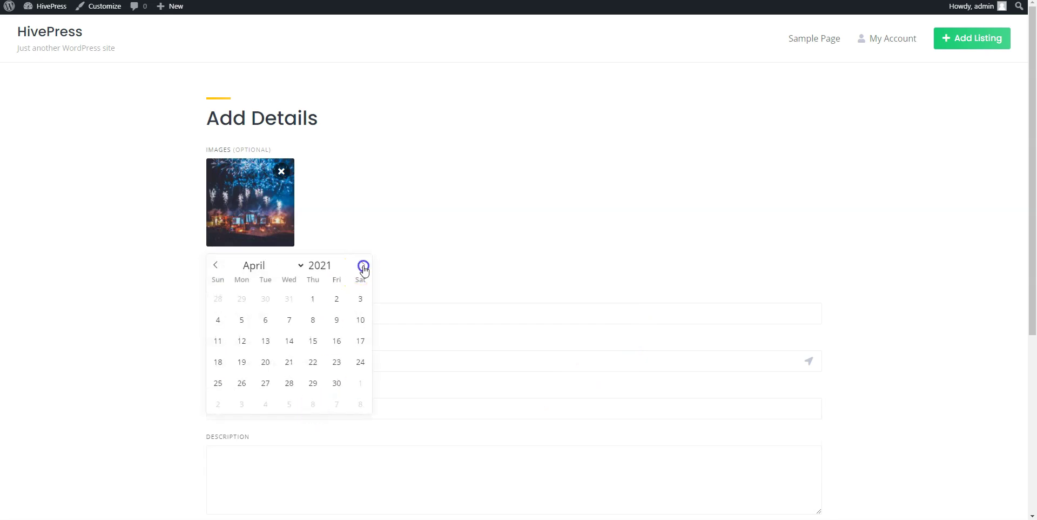
click(363, 265)
click(363, 265)
click(363, 265)
click(337, 341)
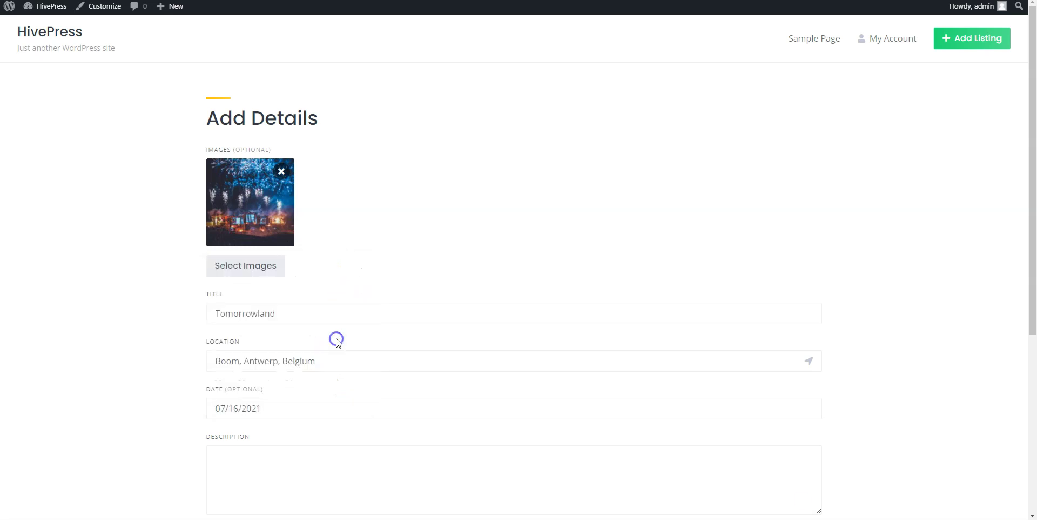
Step: Add the description 'Music festival' and submit the listing for review
scroll(335, 339, down, 2)
click(324, 349)
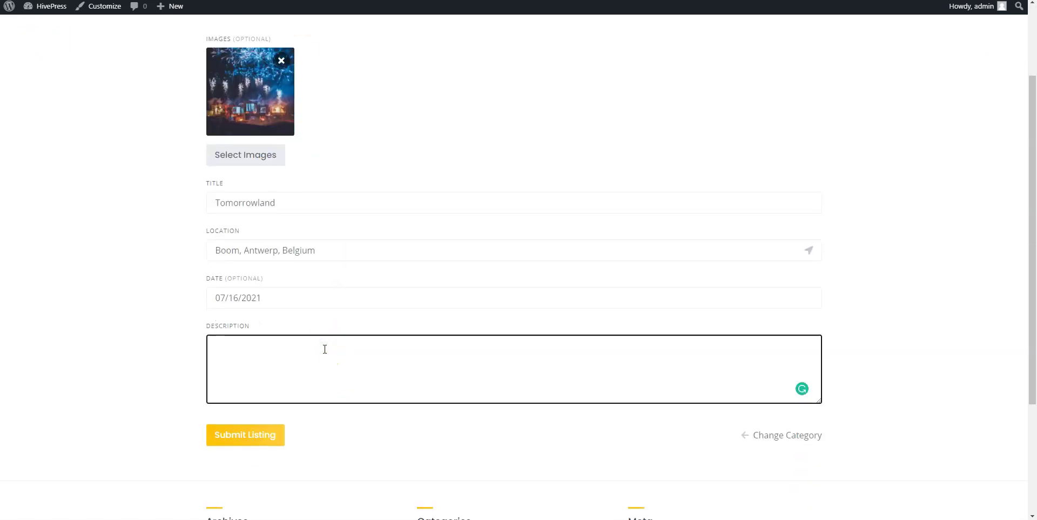
text(Music festival)
click(240, 435)
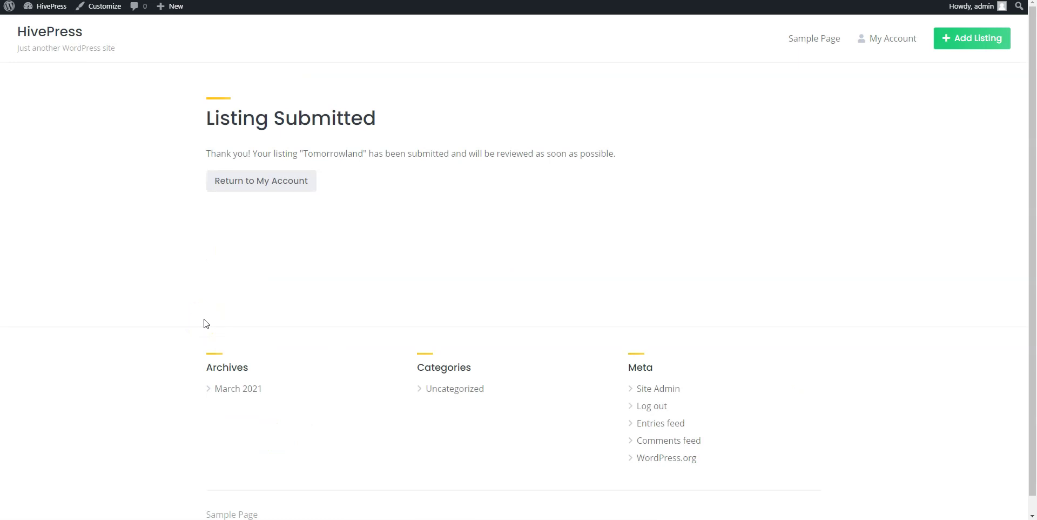
Step: Publish the pending Tomorrowland listing from the admin Listings page
click(44, 6)
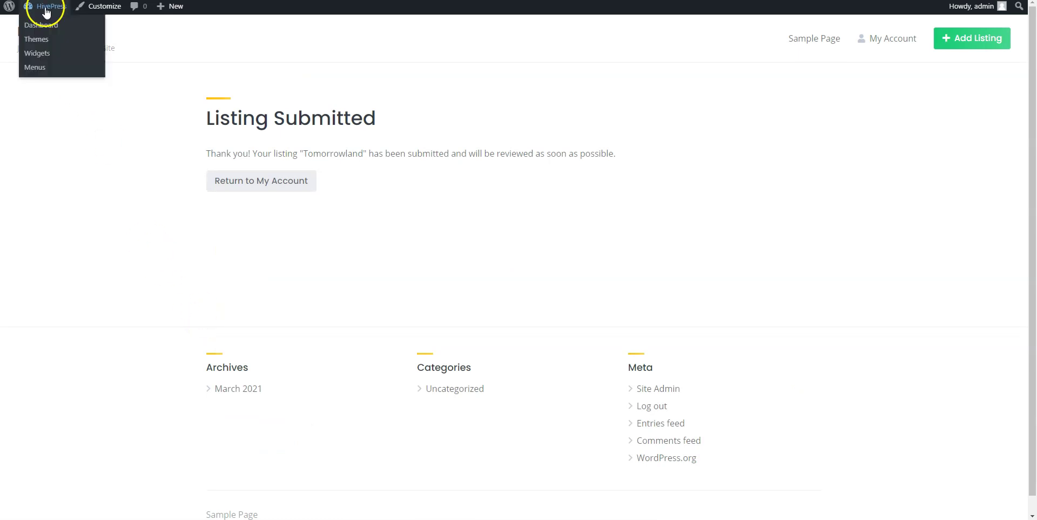
click(33, 191)
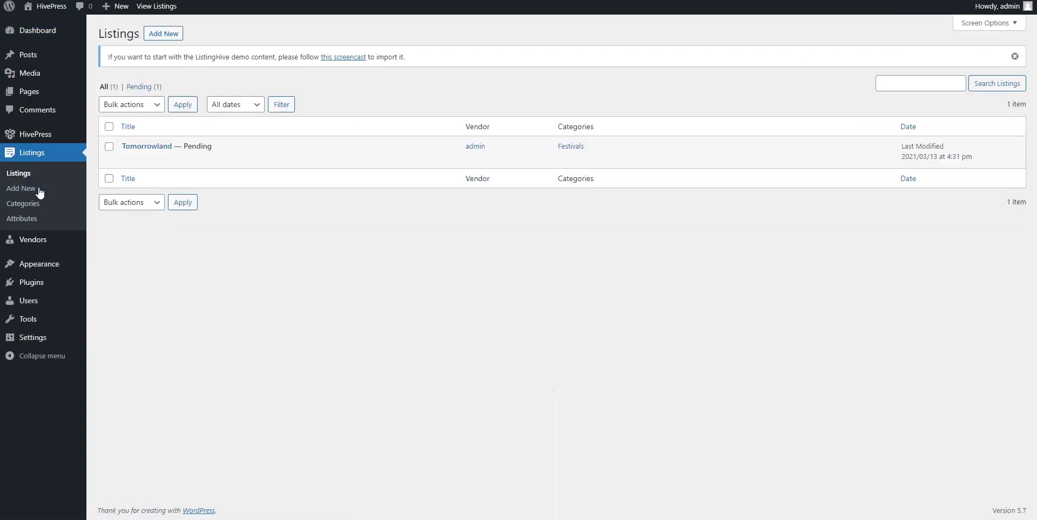
click(136, 147)
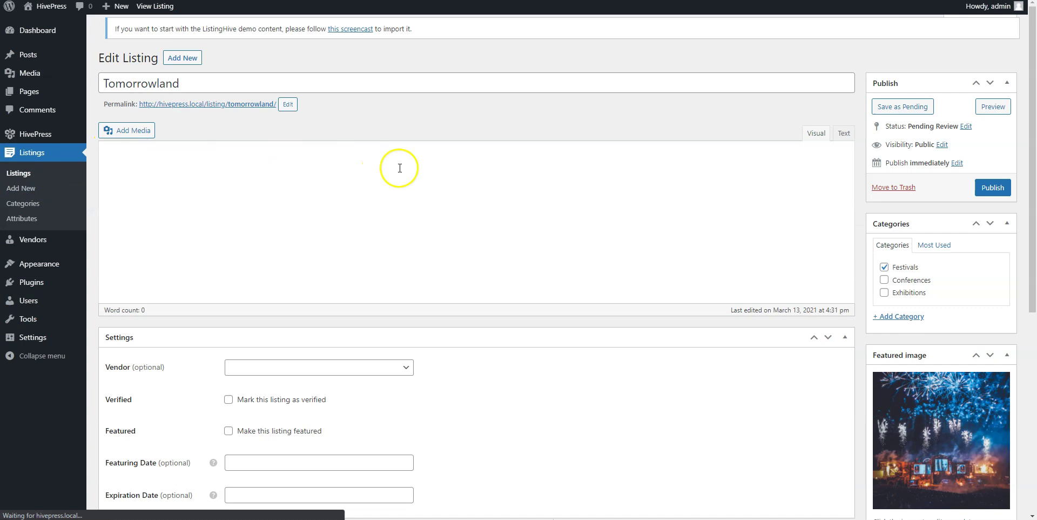
click(990, 196)
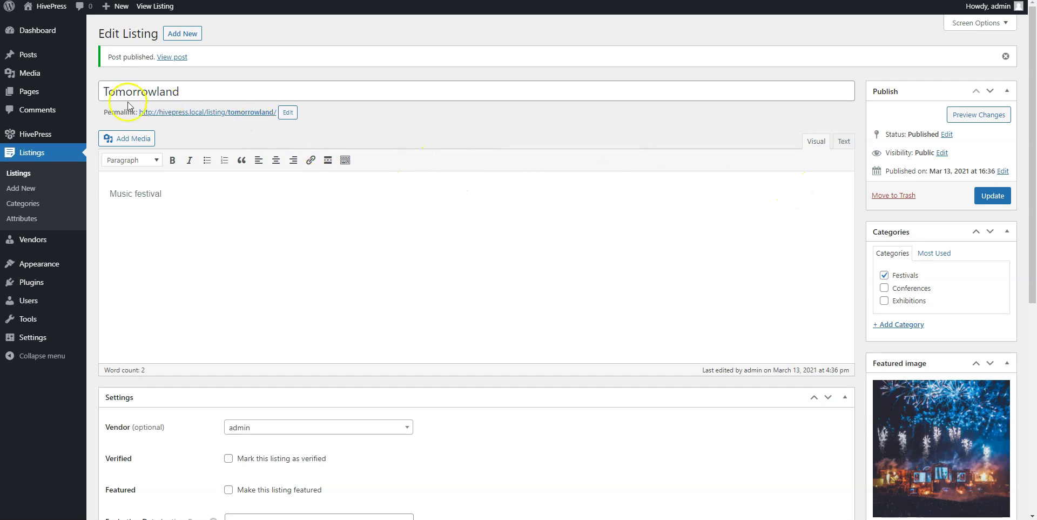
Step: Create a new page titled 'Home' and place the cursor in its first content block
mouse_move(43, 99)
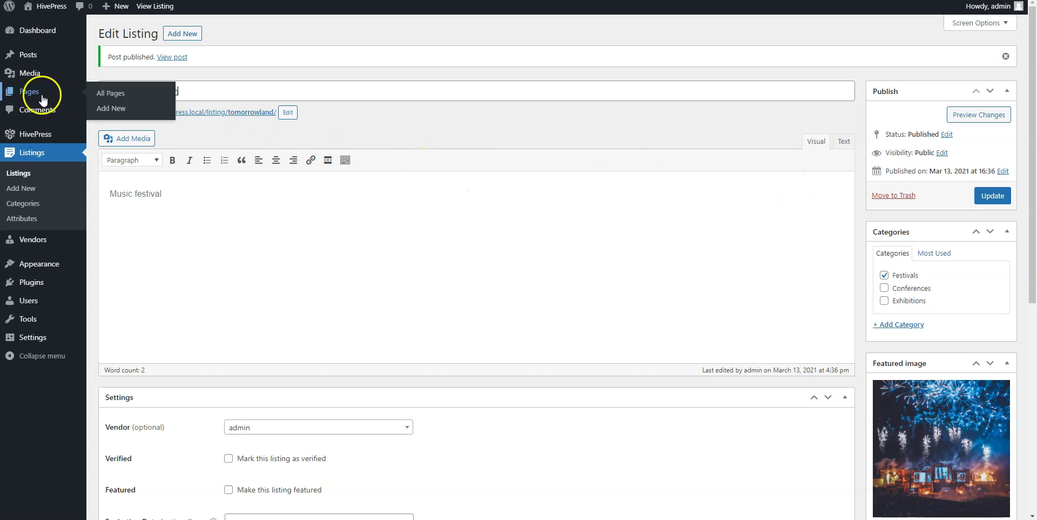
click(103, 110)
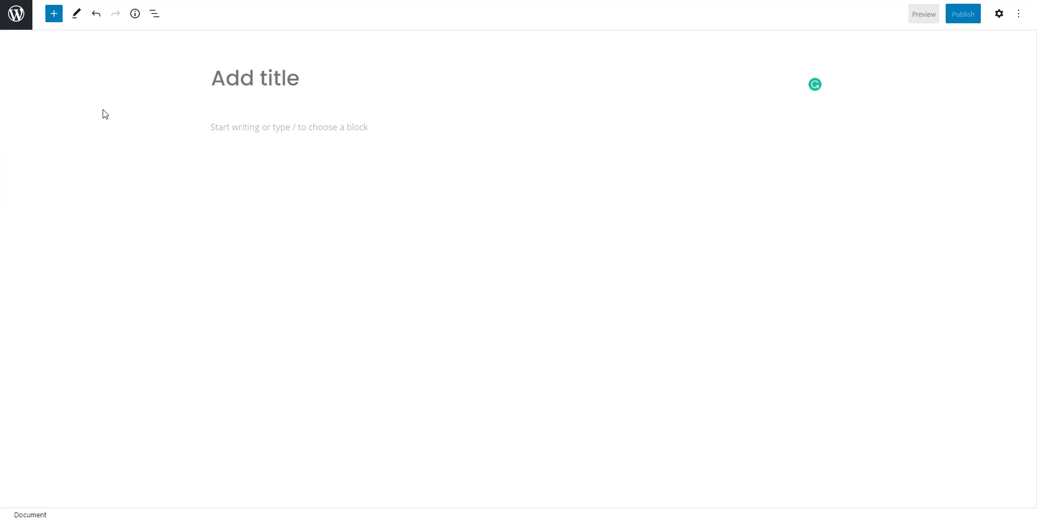
text(Home)
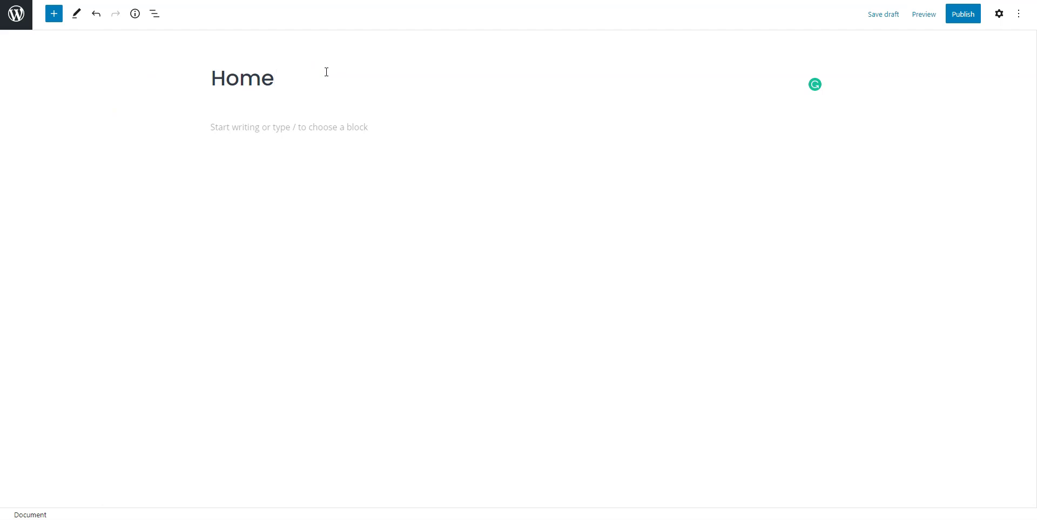
click(329, 126)
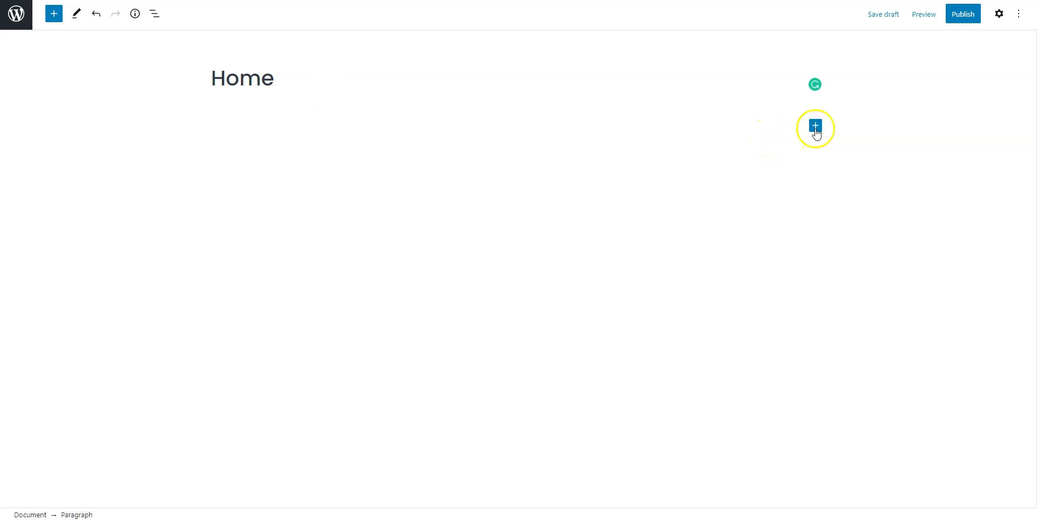
Step: Add a listing search form and the listing category tiles below it to the Home page
click(816, 126)
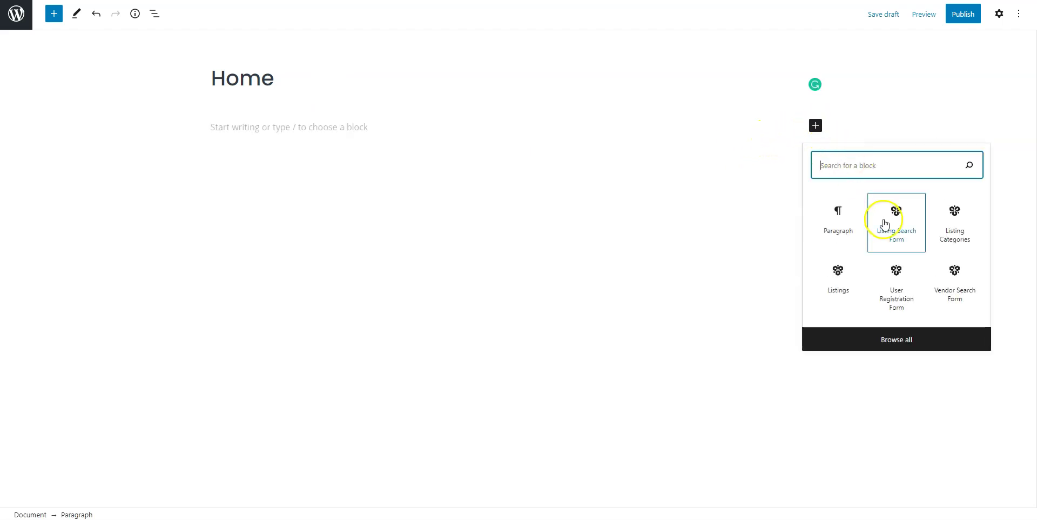
click(889, 234)
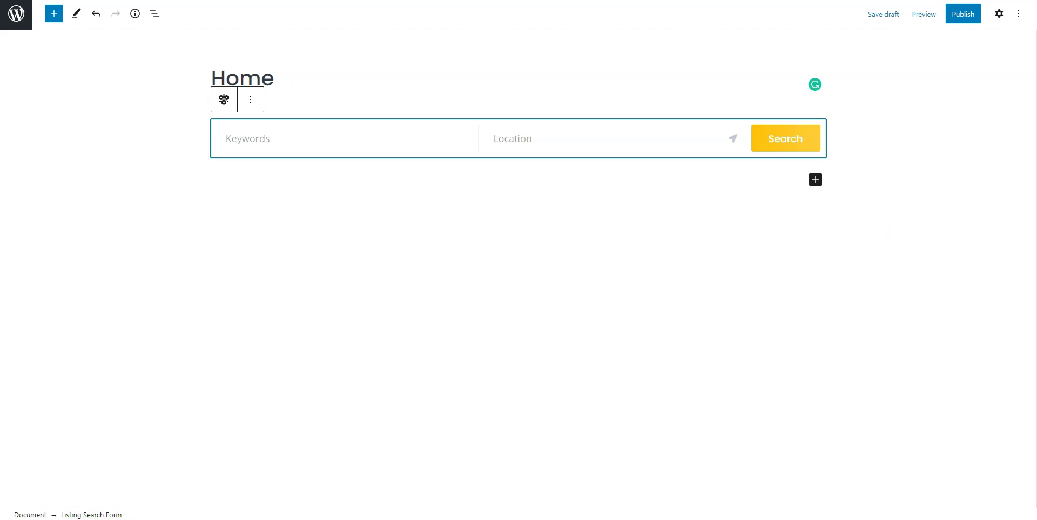
click(815, 180)
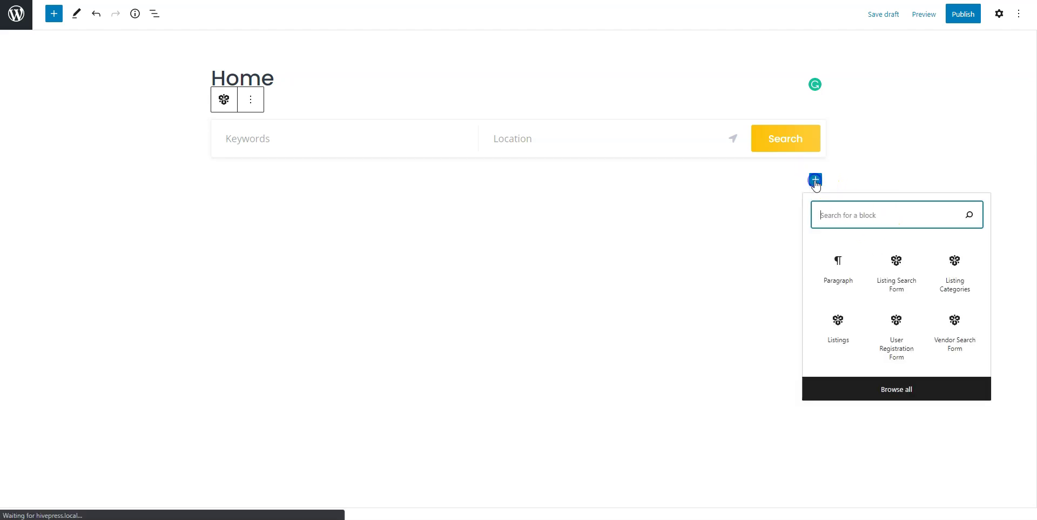
click(955, 270)
scroll(887, 364, down, 3)
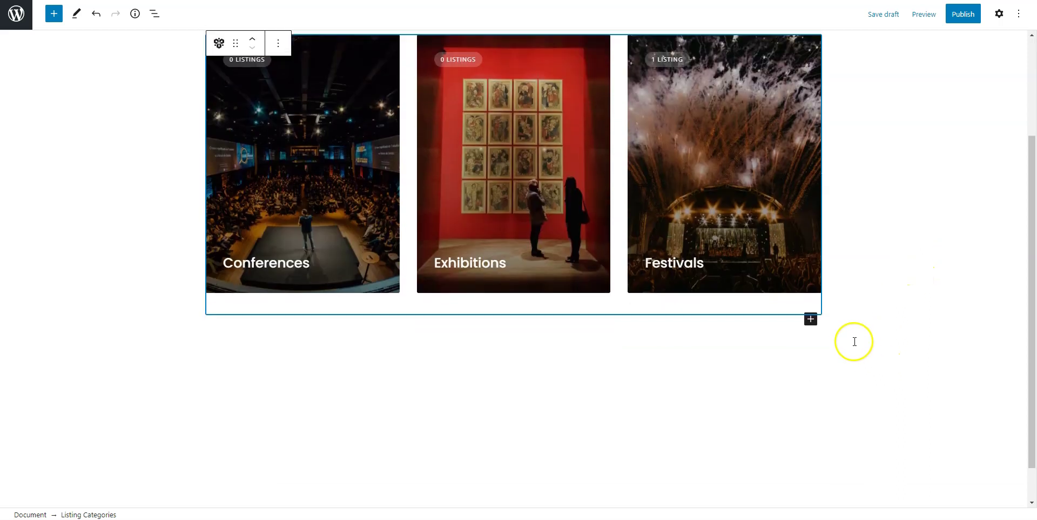
Step: Add a listings grid showing Tomorrowland below the categories and publish the page
click(810, 320)
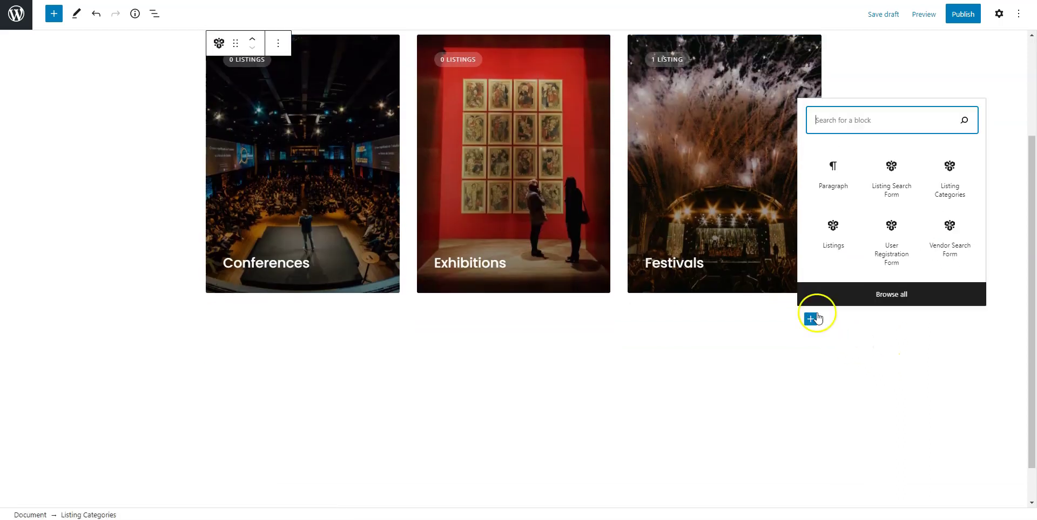
click(834, 233)
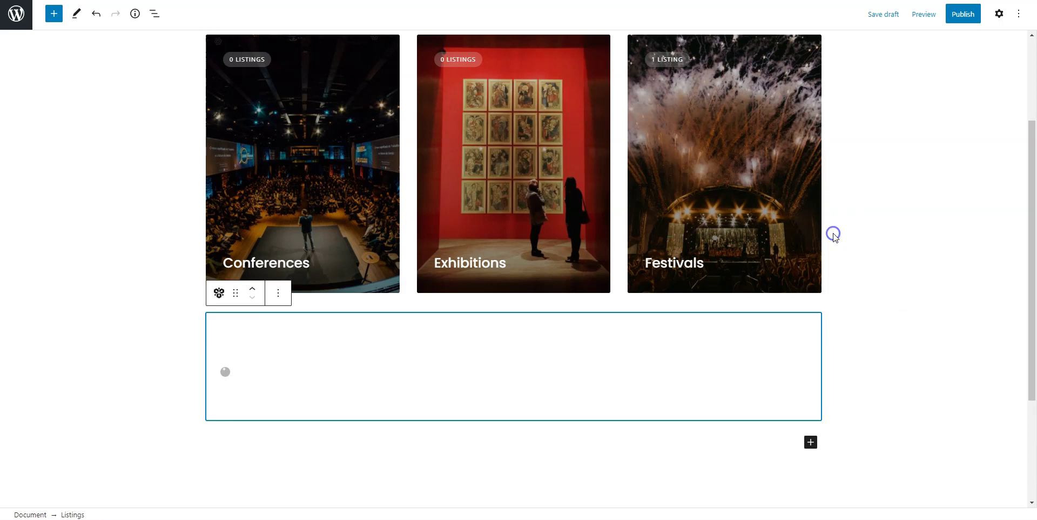
scroll(835, 238, down, 3)
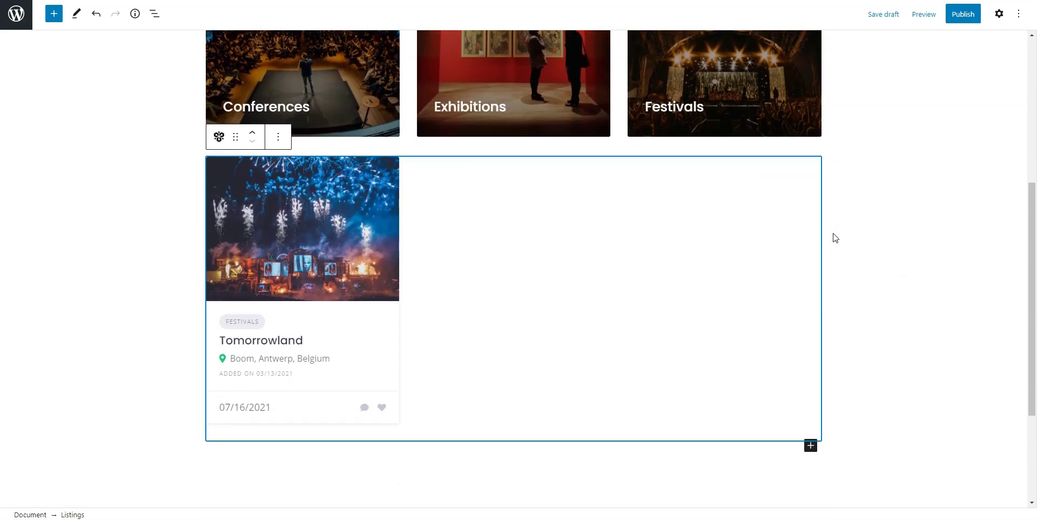
scroll(835, 237, up, 5)
click(838, 221)
click(963, 14)
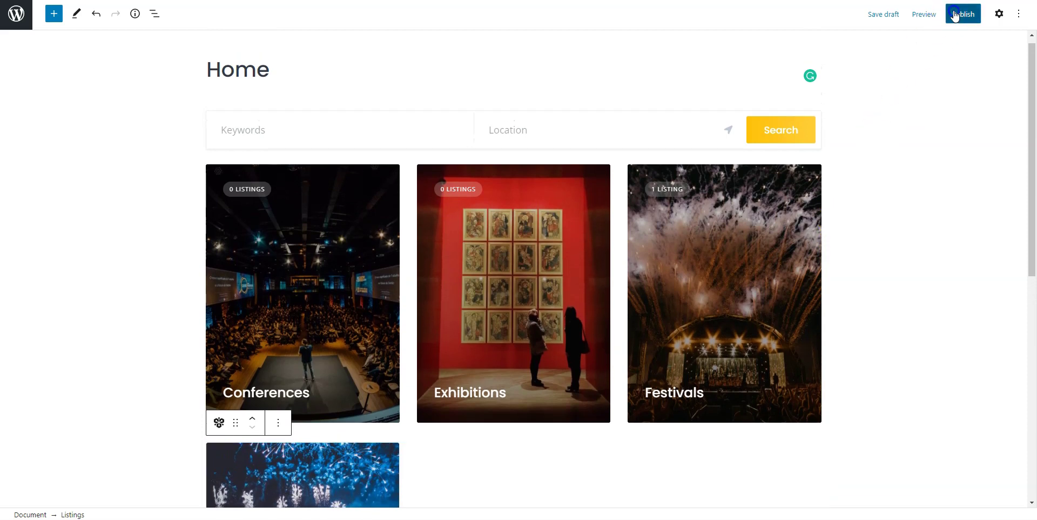
click(953, 15)
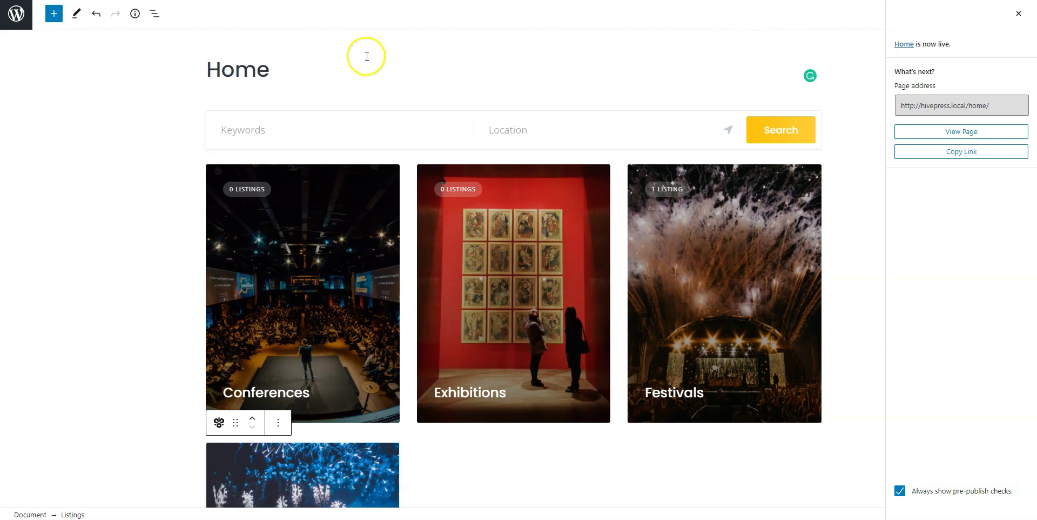
Step: Set Reading settings to show the static page 'Home' as the homepage and save
click(24, 20)
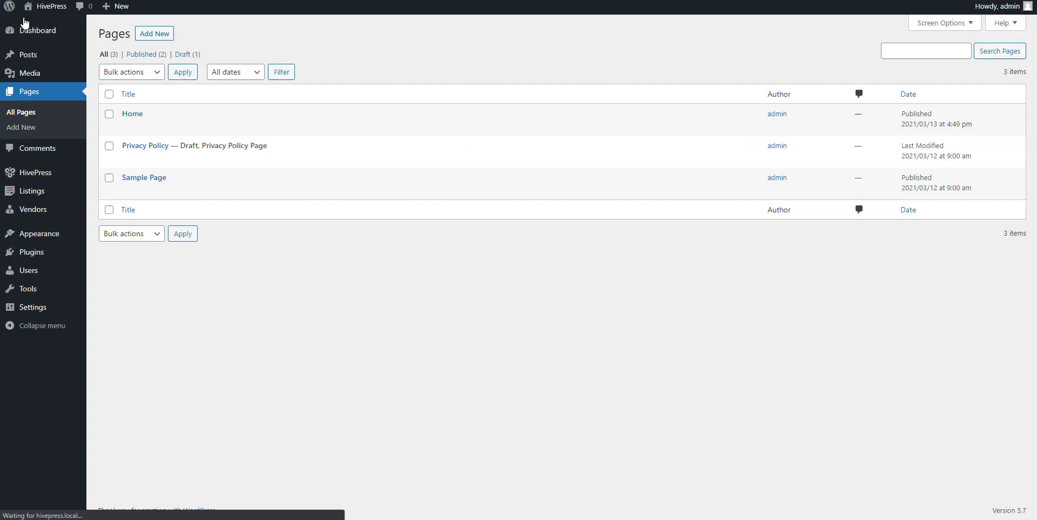
mouse_move(32, 307)
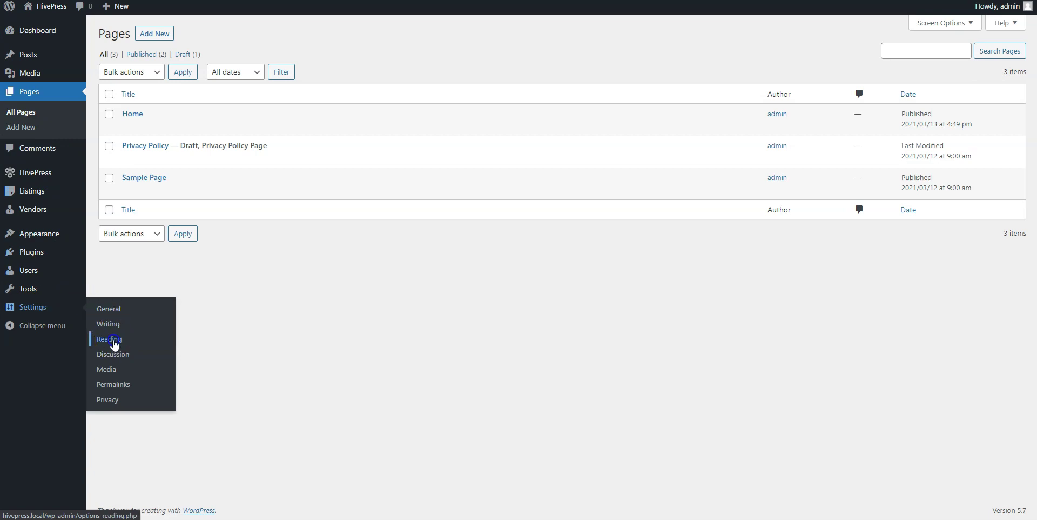
click(108, 338)
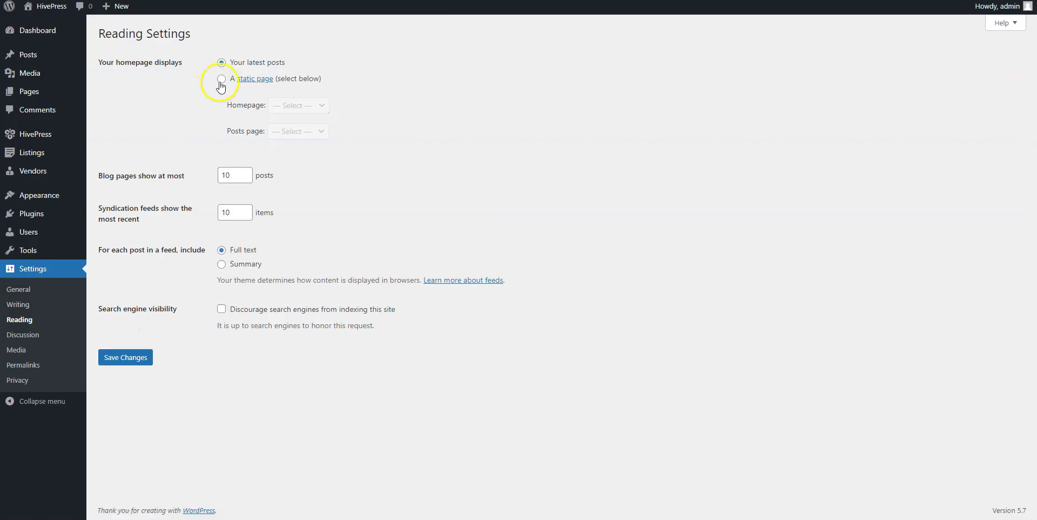
click(221, 79)
click(280, 105)
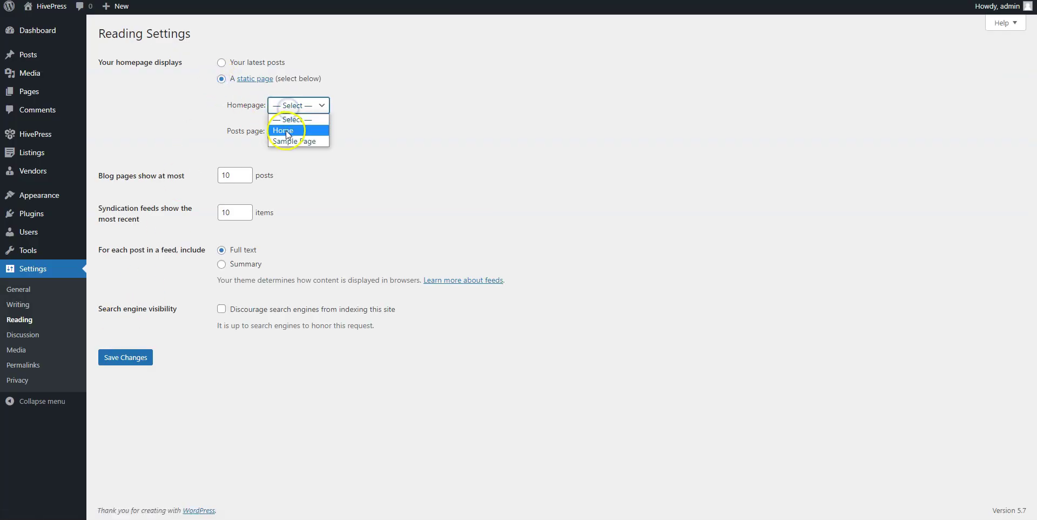
click(286, 131)
click(122, 358)
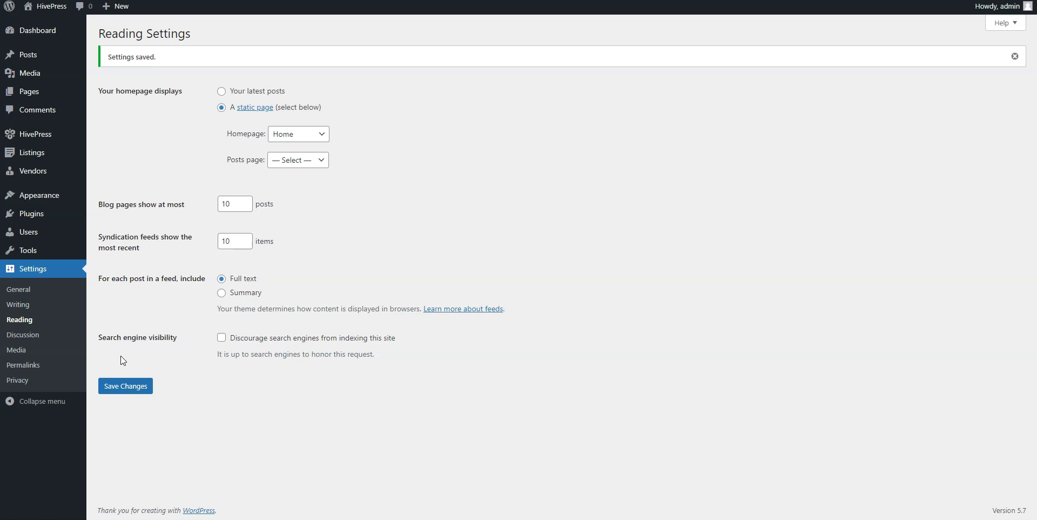
Step: Visit the live site and scroll through the new homepage's search form and category tiles
click(46, 11)
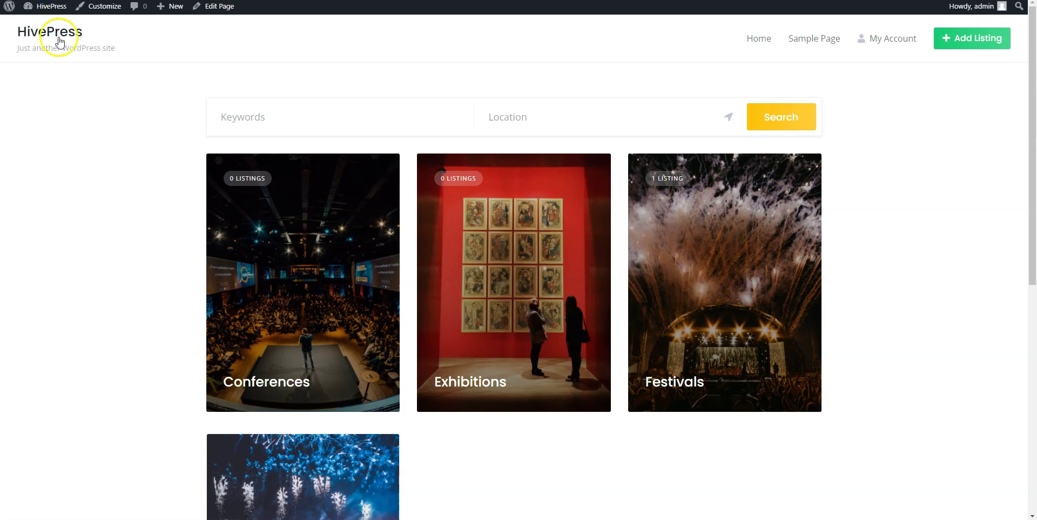
scroll(139, 231, down, 2)
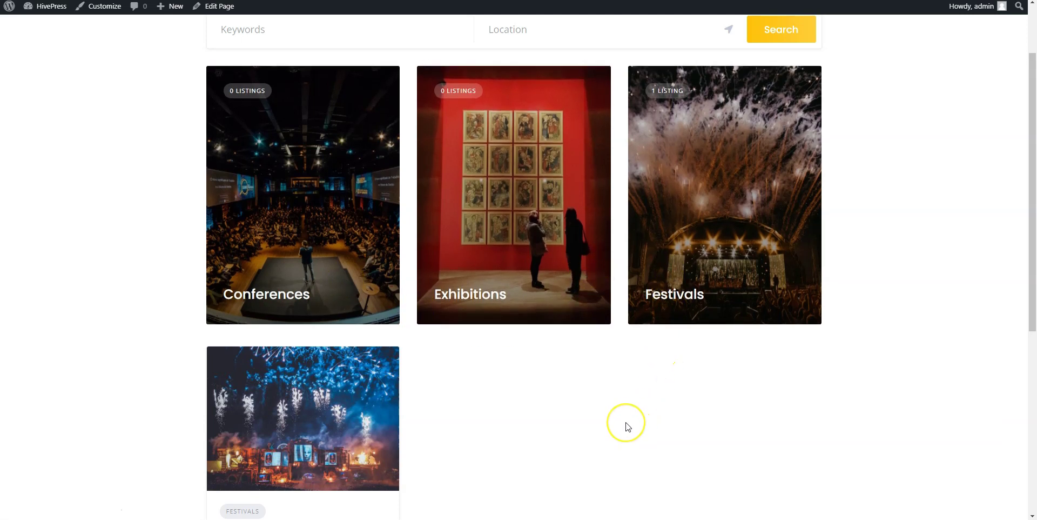
scroll(625, 423, down, 4)
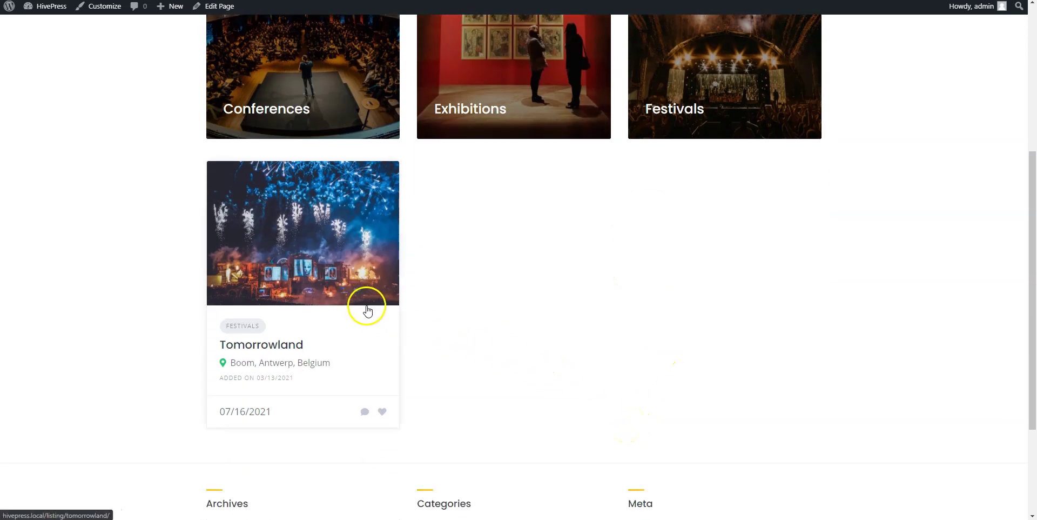
scroll(718, 266, up, 3)
scroll(718, 264, up, 2)
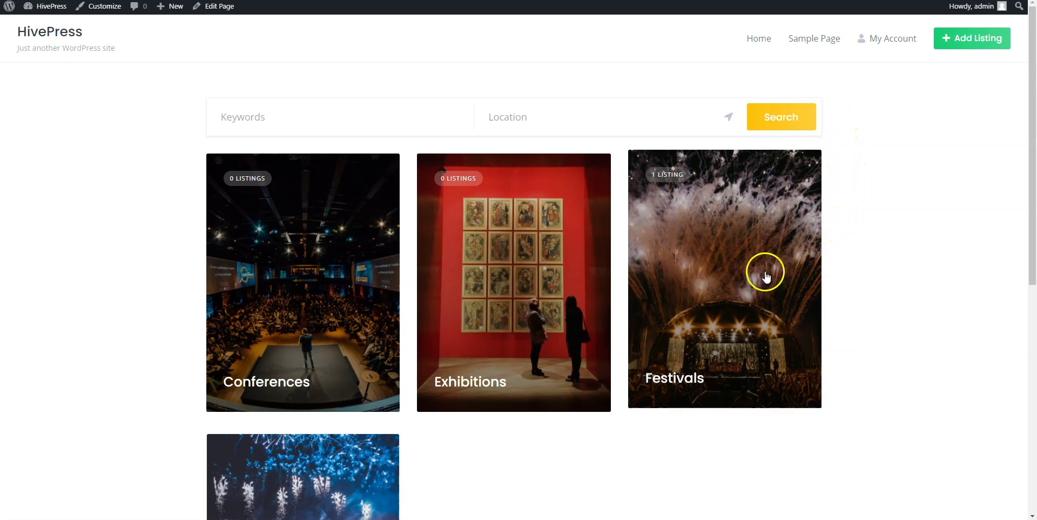
Step: Open the Festivals category page from its homepage tile
click(724, 276)
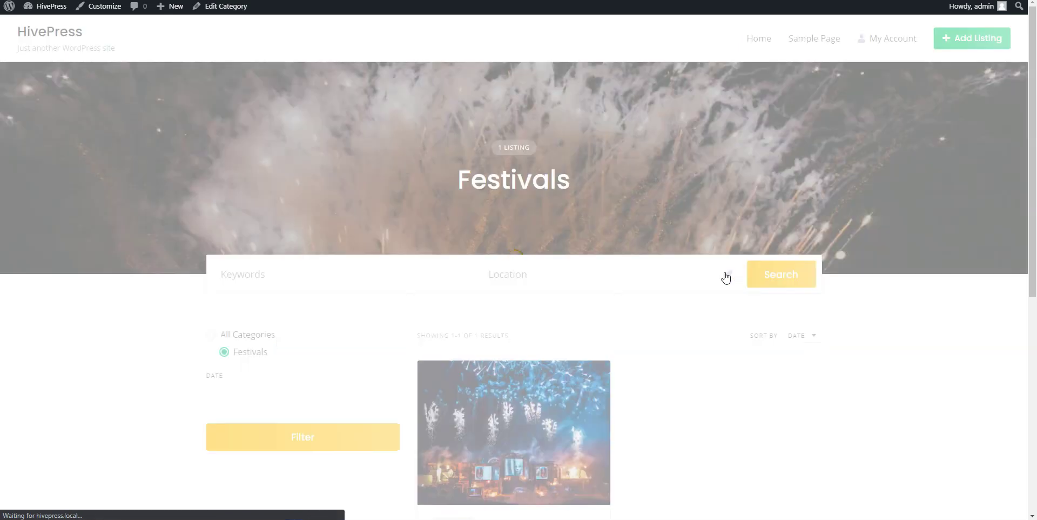
scroll(727, 278, down, 1)
scroll(727, 279, down, 2)
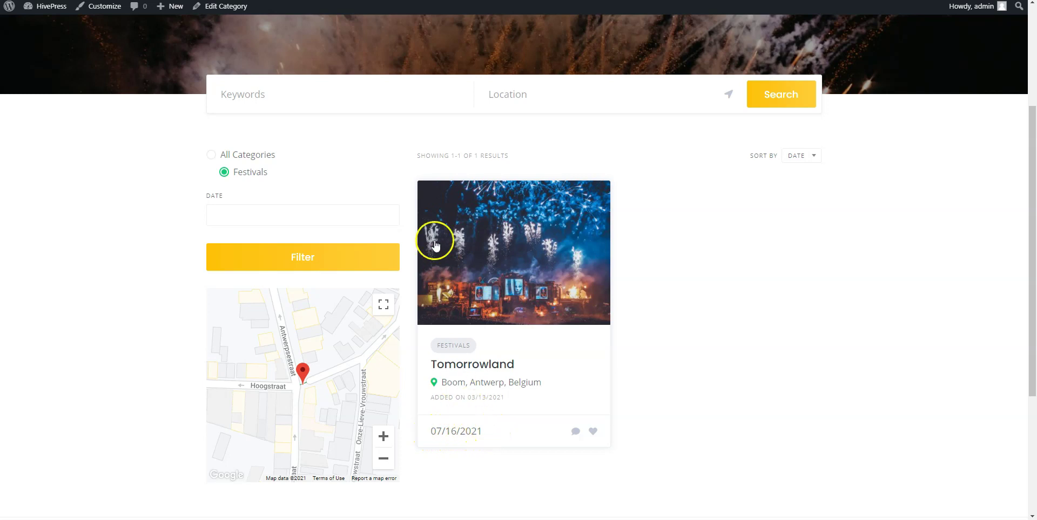
Step: Filter the listings by the date range 07/08/2021 to 07/22/2021 and pan the event map
click(358, 215)
click(362, 255)
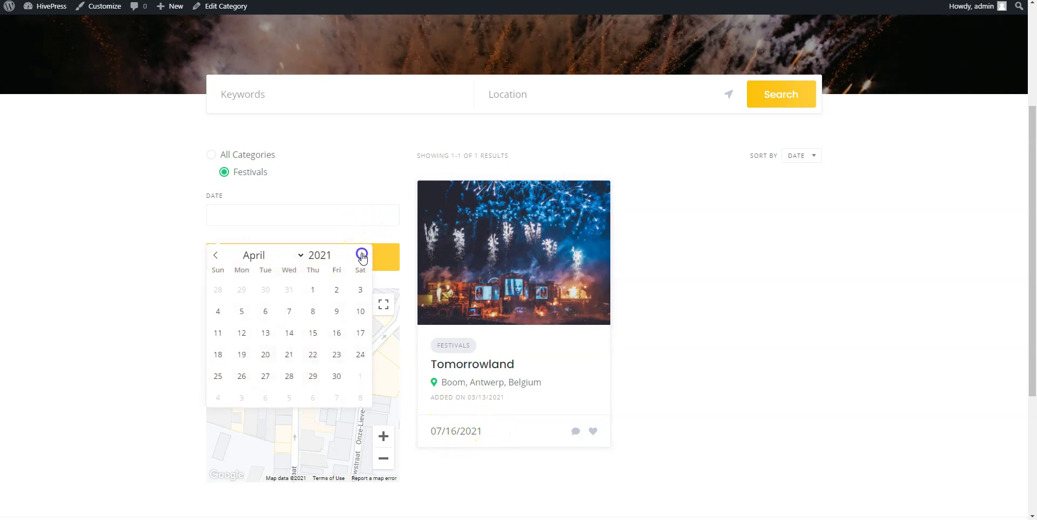
click(363, 255)
click(363, 255)
click(363, 255)
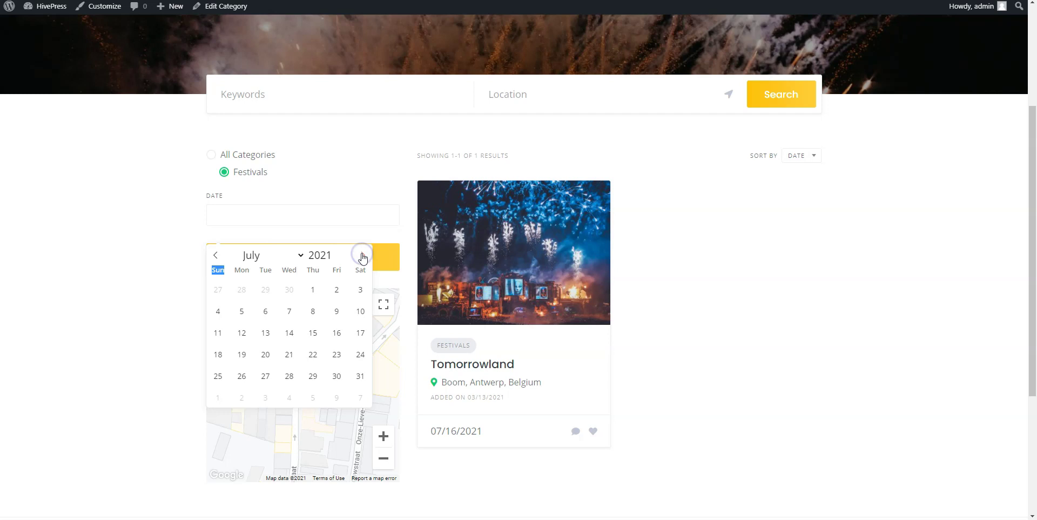
click(313, 311)
click(313, 352)
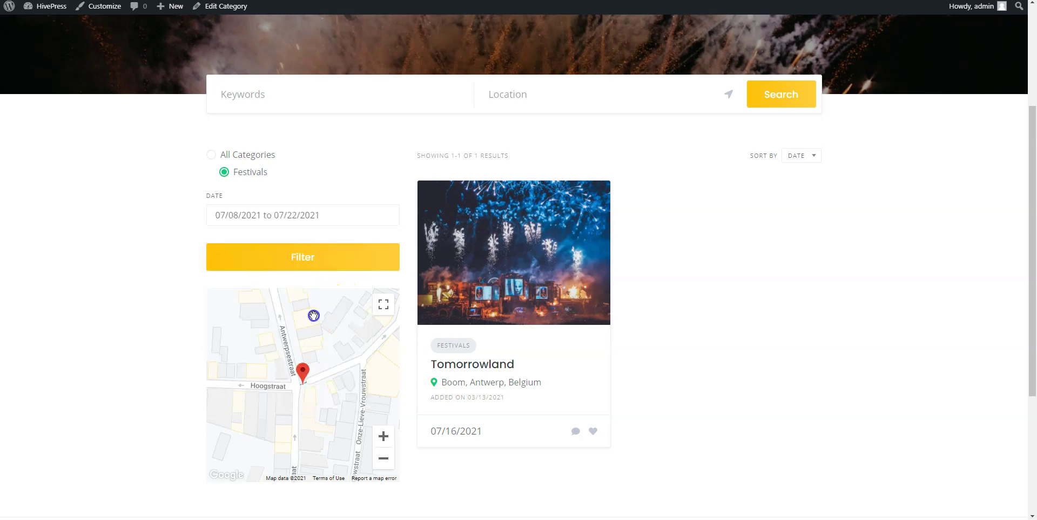
drag(312, 320, 335, 301)
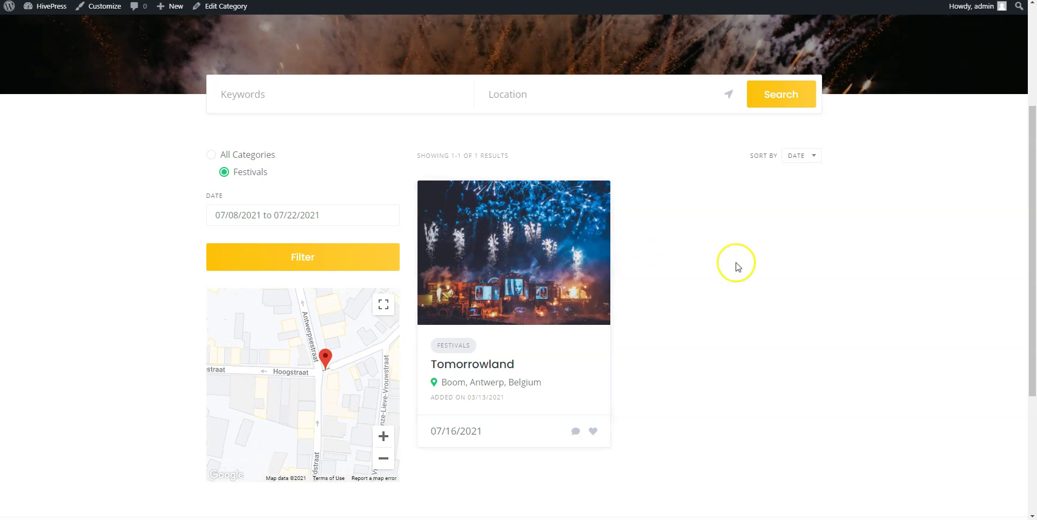
scroll(738, 267, up, 3)
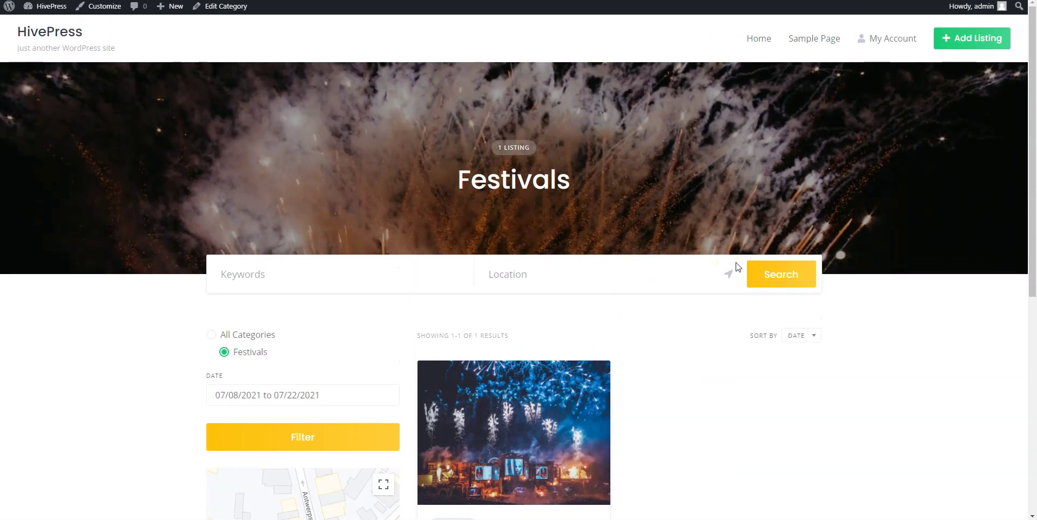
Step: Return to the Home page and scroll down to the Tomorrowland listing and back up
click(759, 39)
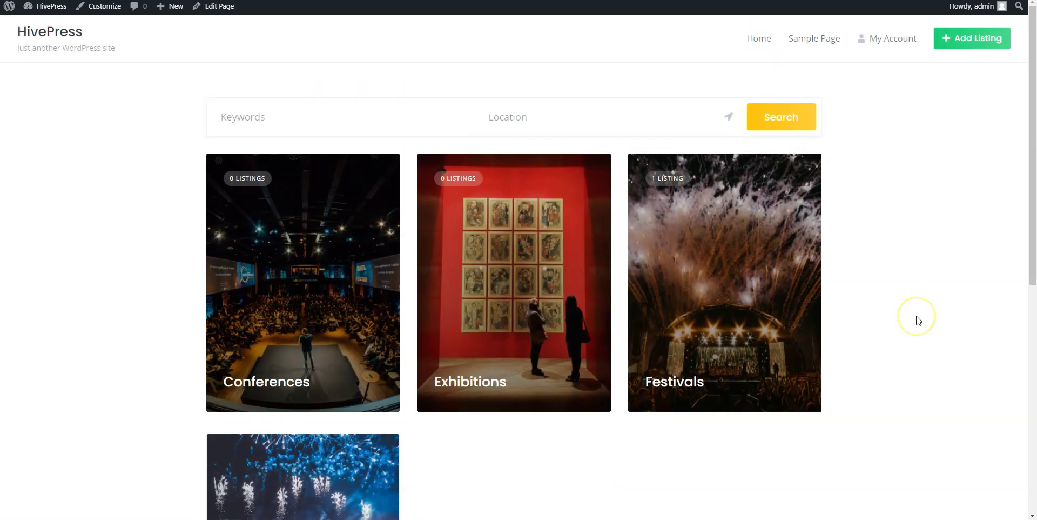
scroll(918, 320, down, 3)
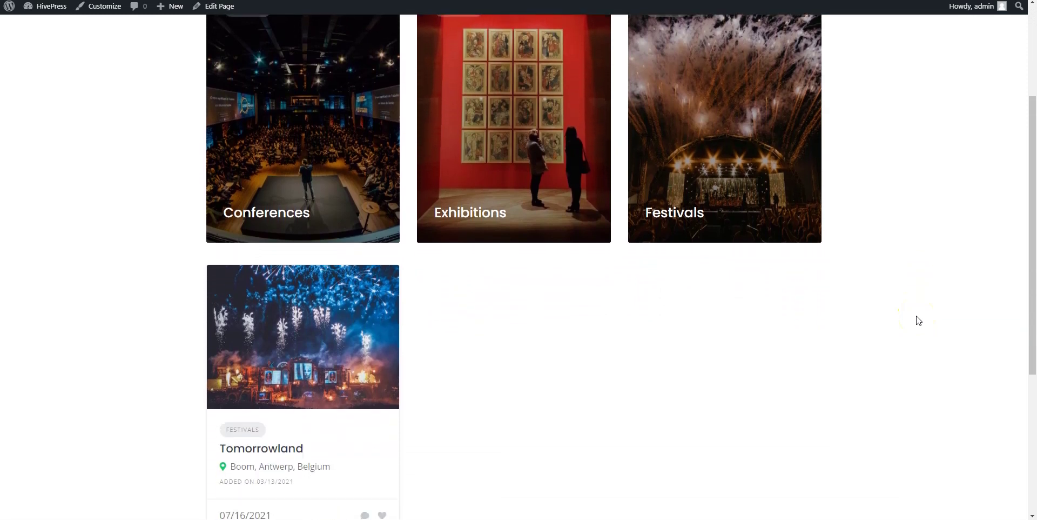
scroll(918, 321, down, 1)
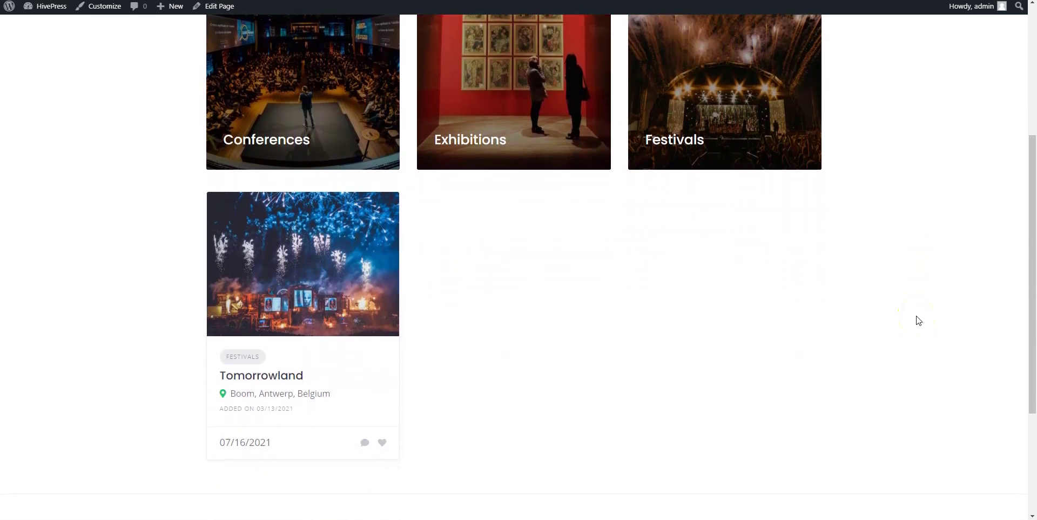
scroll(918, 320, up, 4)
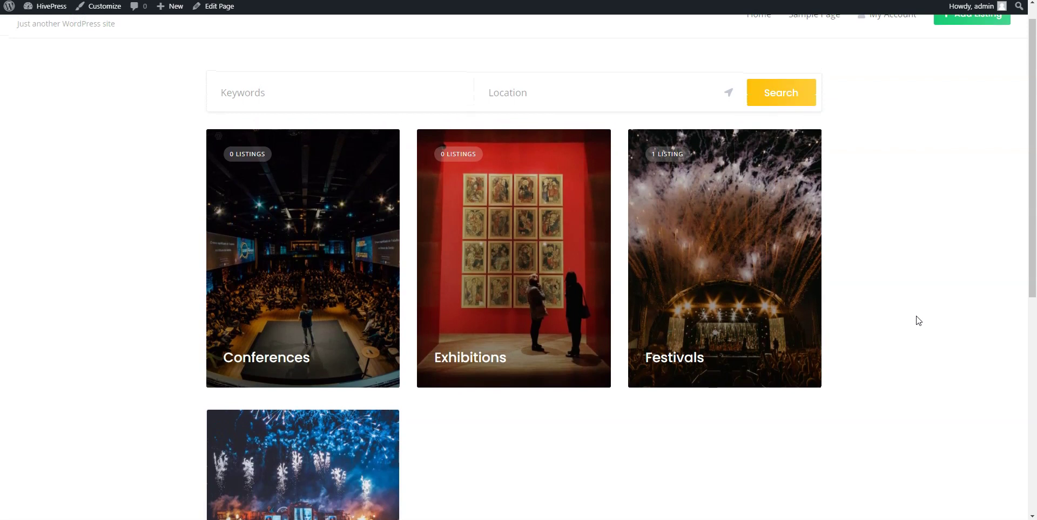
scroll(918, 320, up, 1)
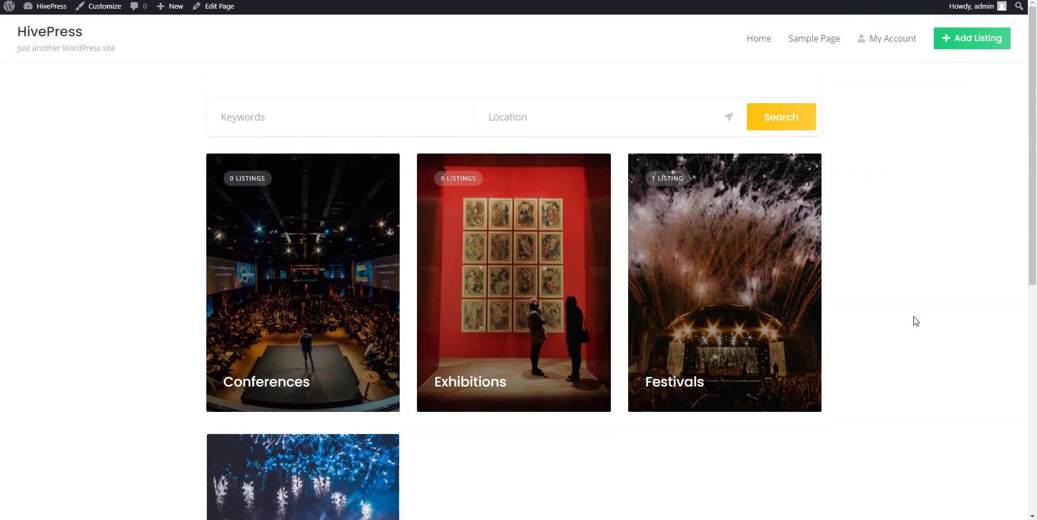